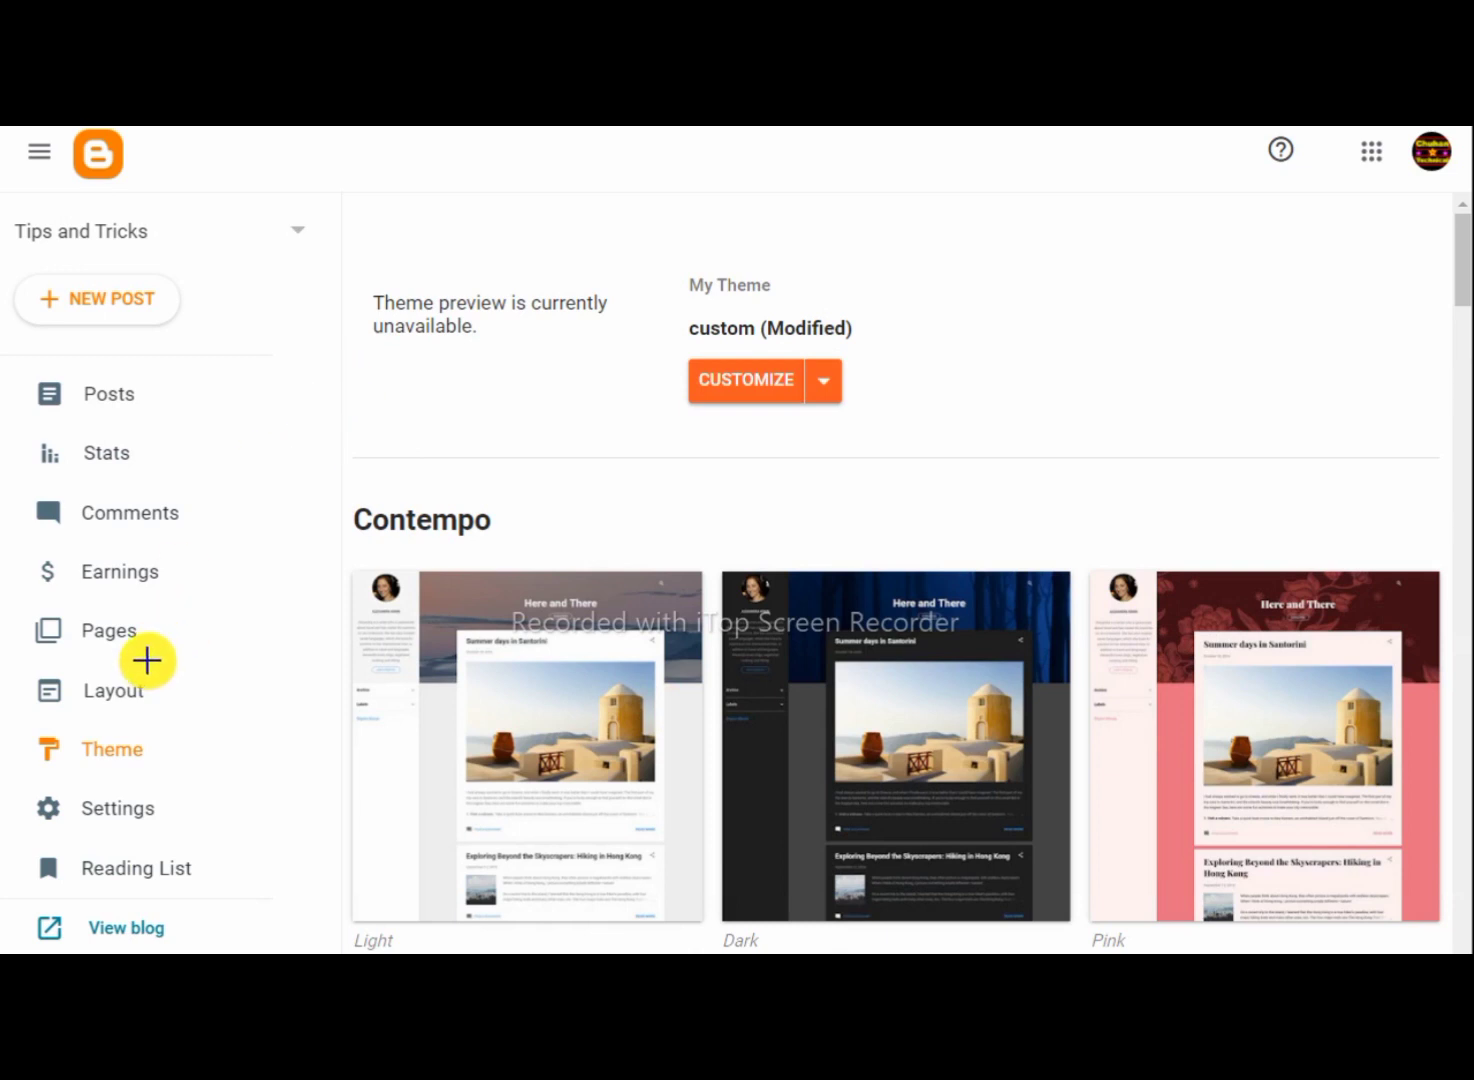
- Invite another author through the Permissions section of the blog's Settings, entering the invitee's e-mail address and sending the invitation
mouse_move(30, 783)
left_mouse_down()
mouse_move(114, 835)
mouse_move(211, 842)
left_mouse_up()
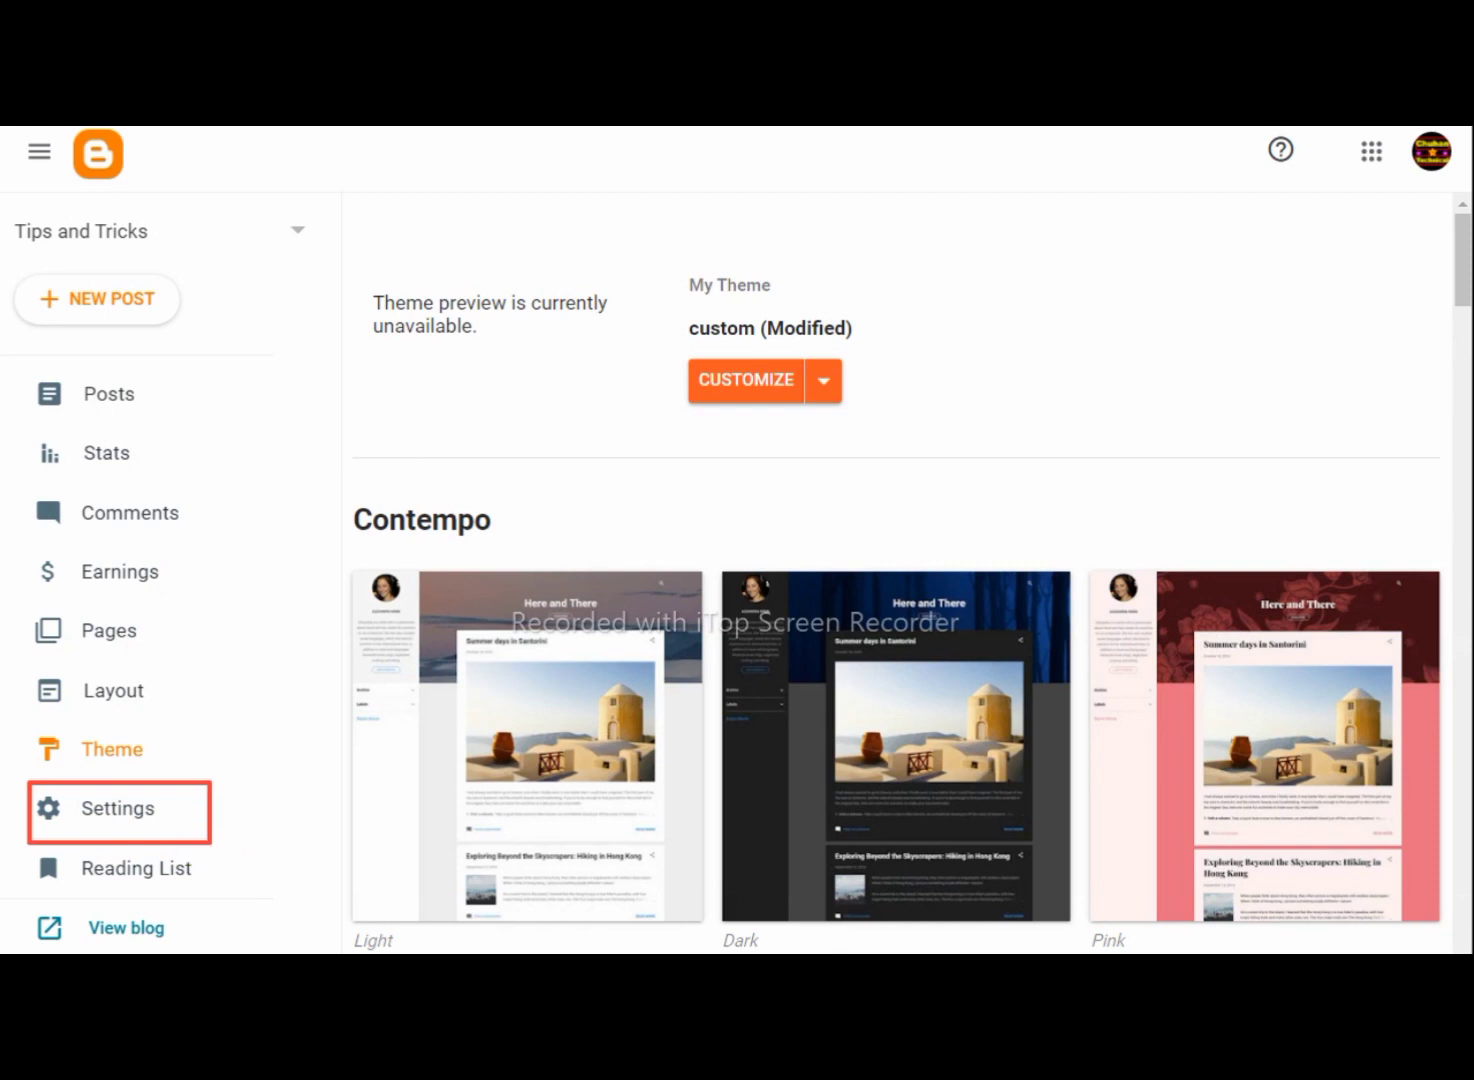
left_click(122, 814)
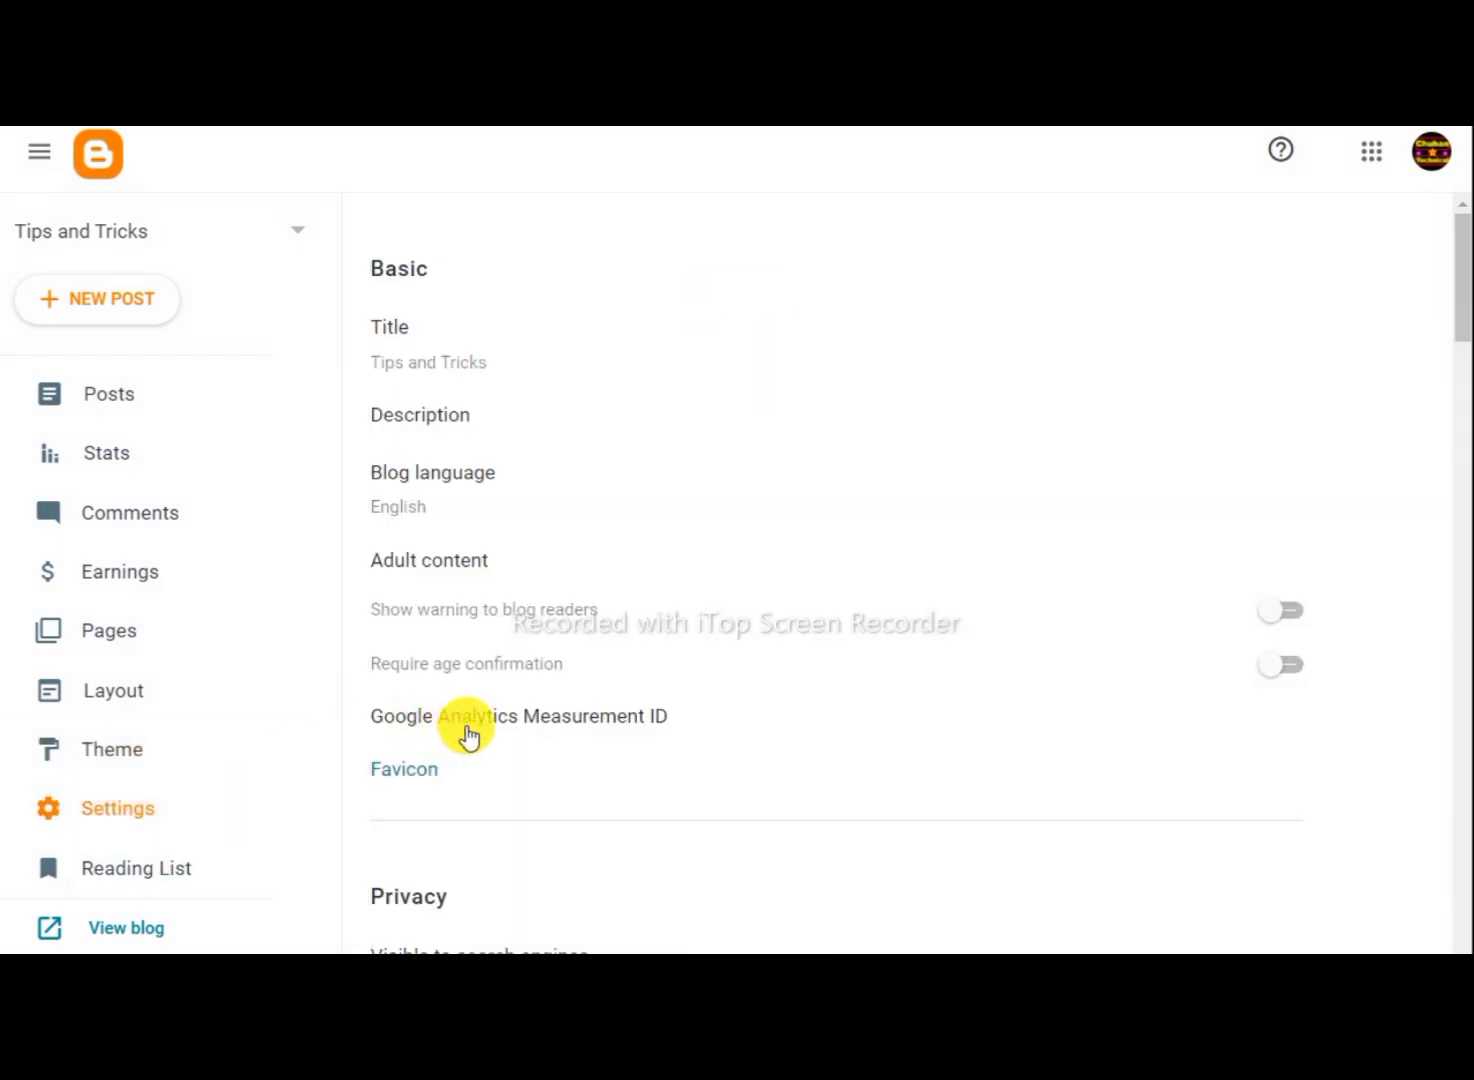
scroll(470, 736, "down", 10)
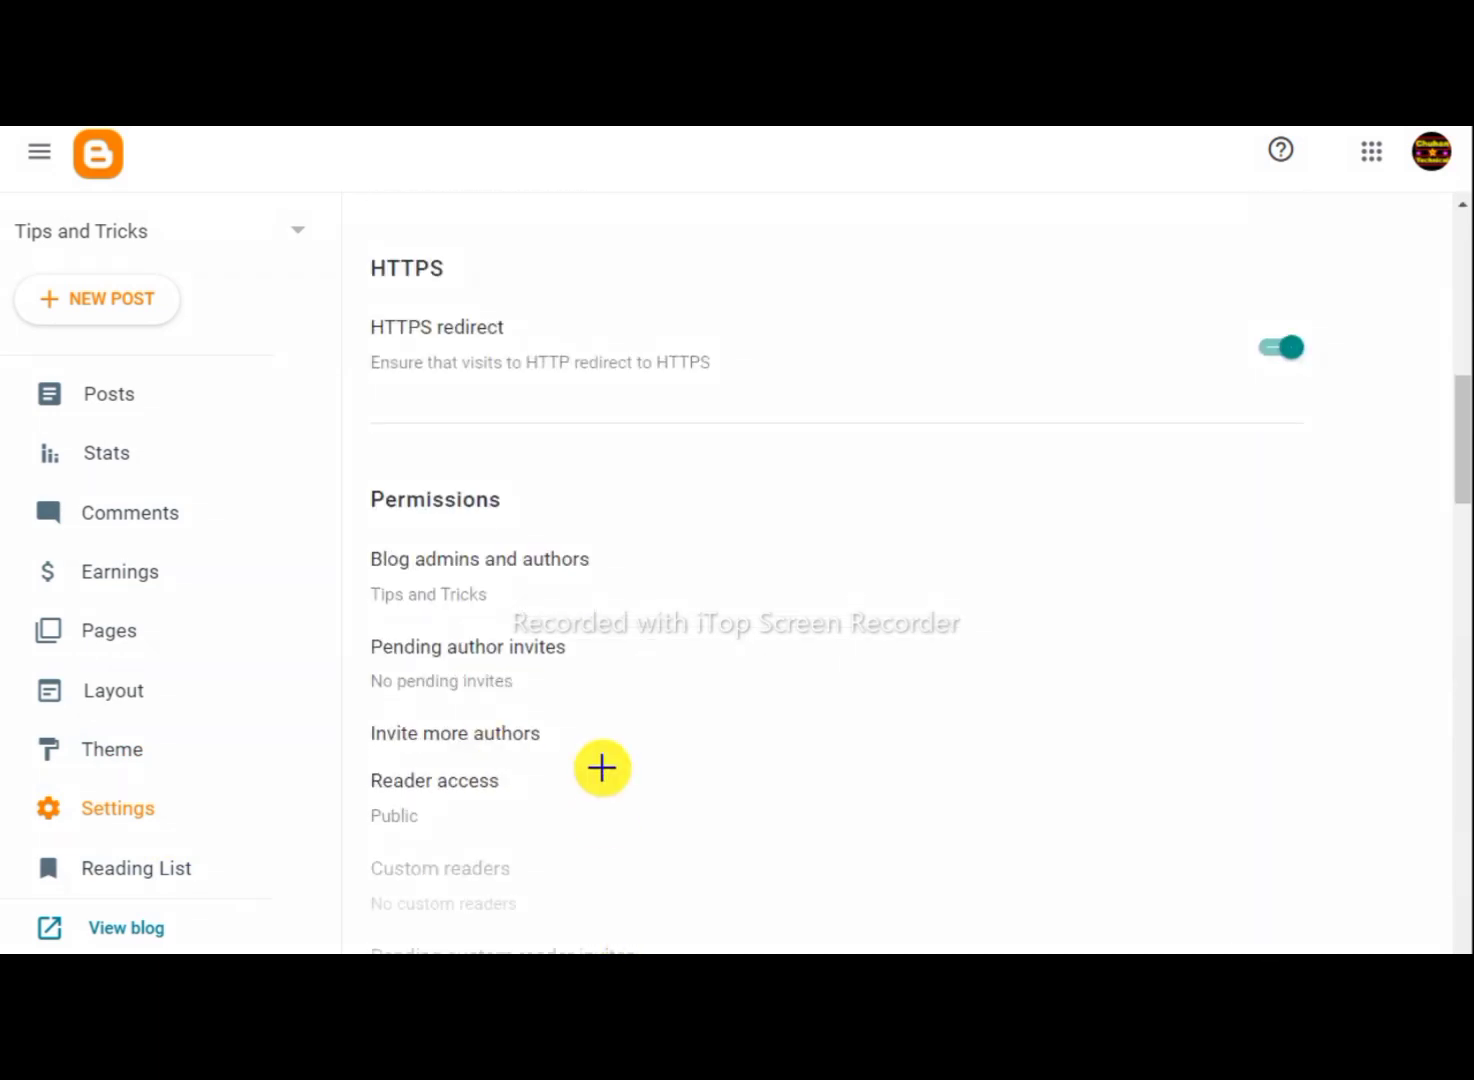
mouse_move(339, 472)
left_mouse_down()
mouse_move(418, 513)
mouse_move(572, 532)
left_mouse_up()
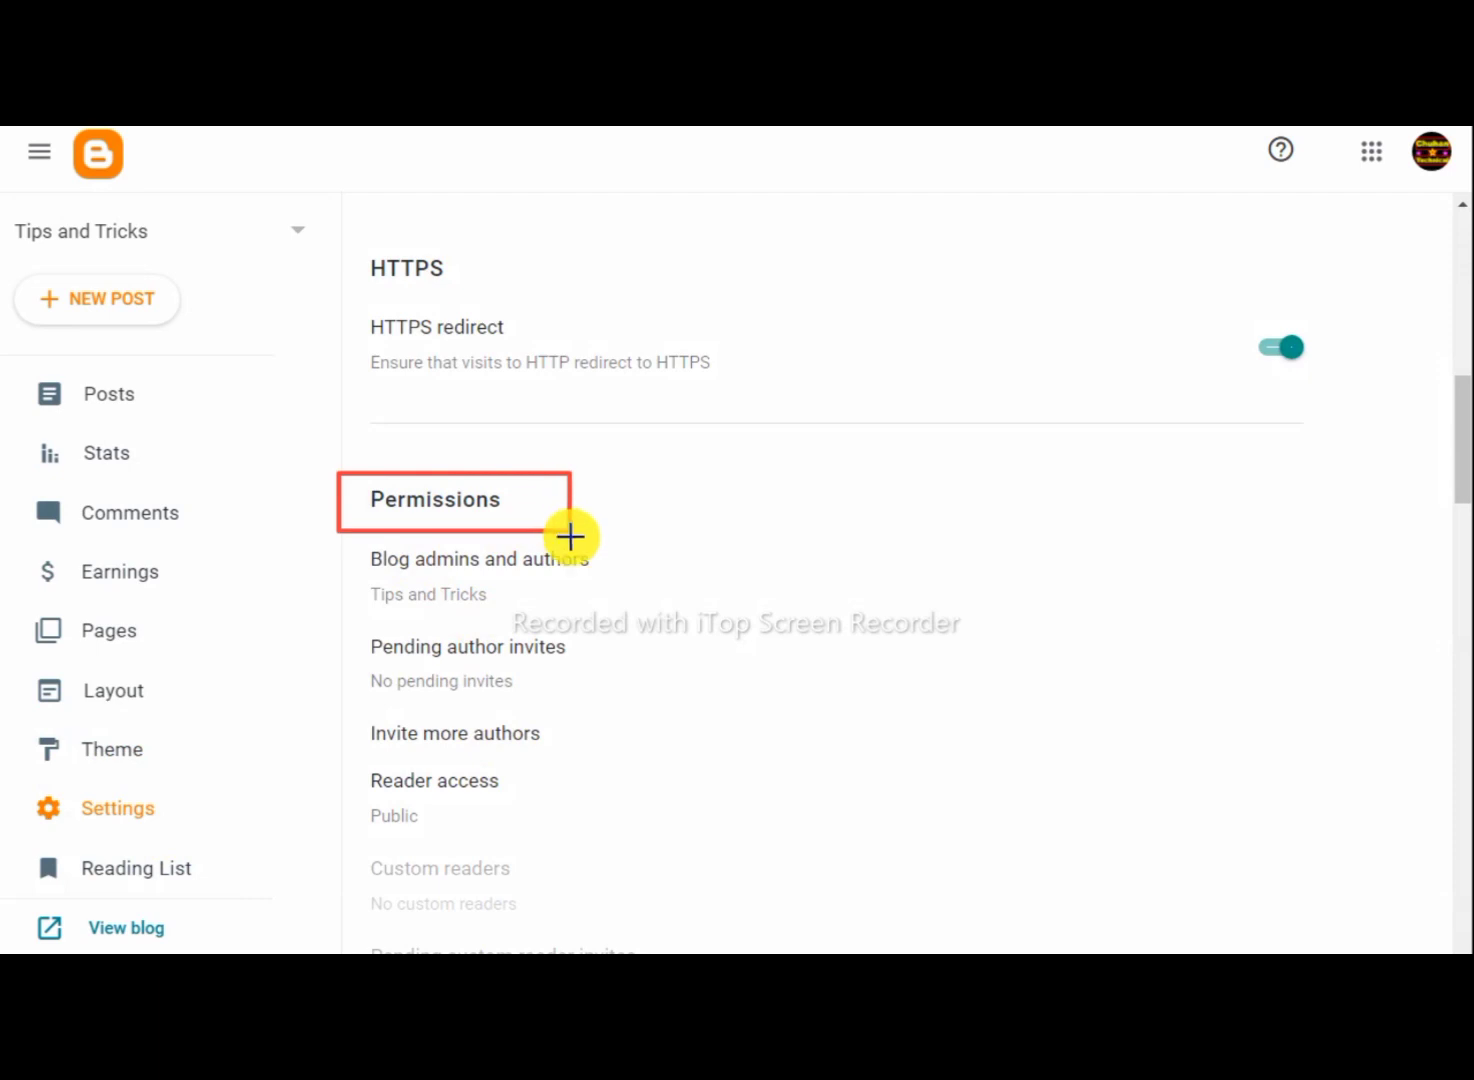
left_click_drag(352, 709, 587, 760)
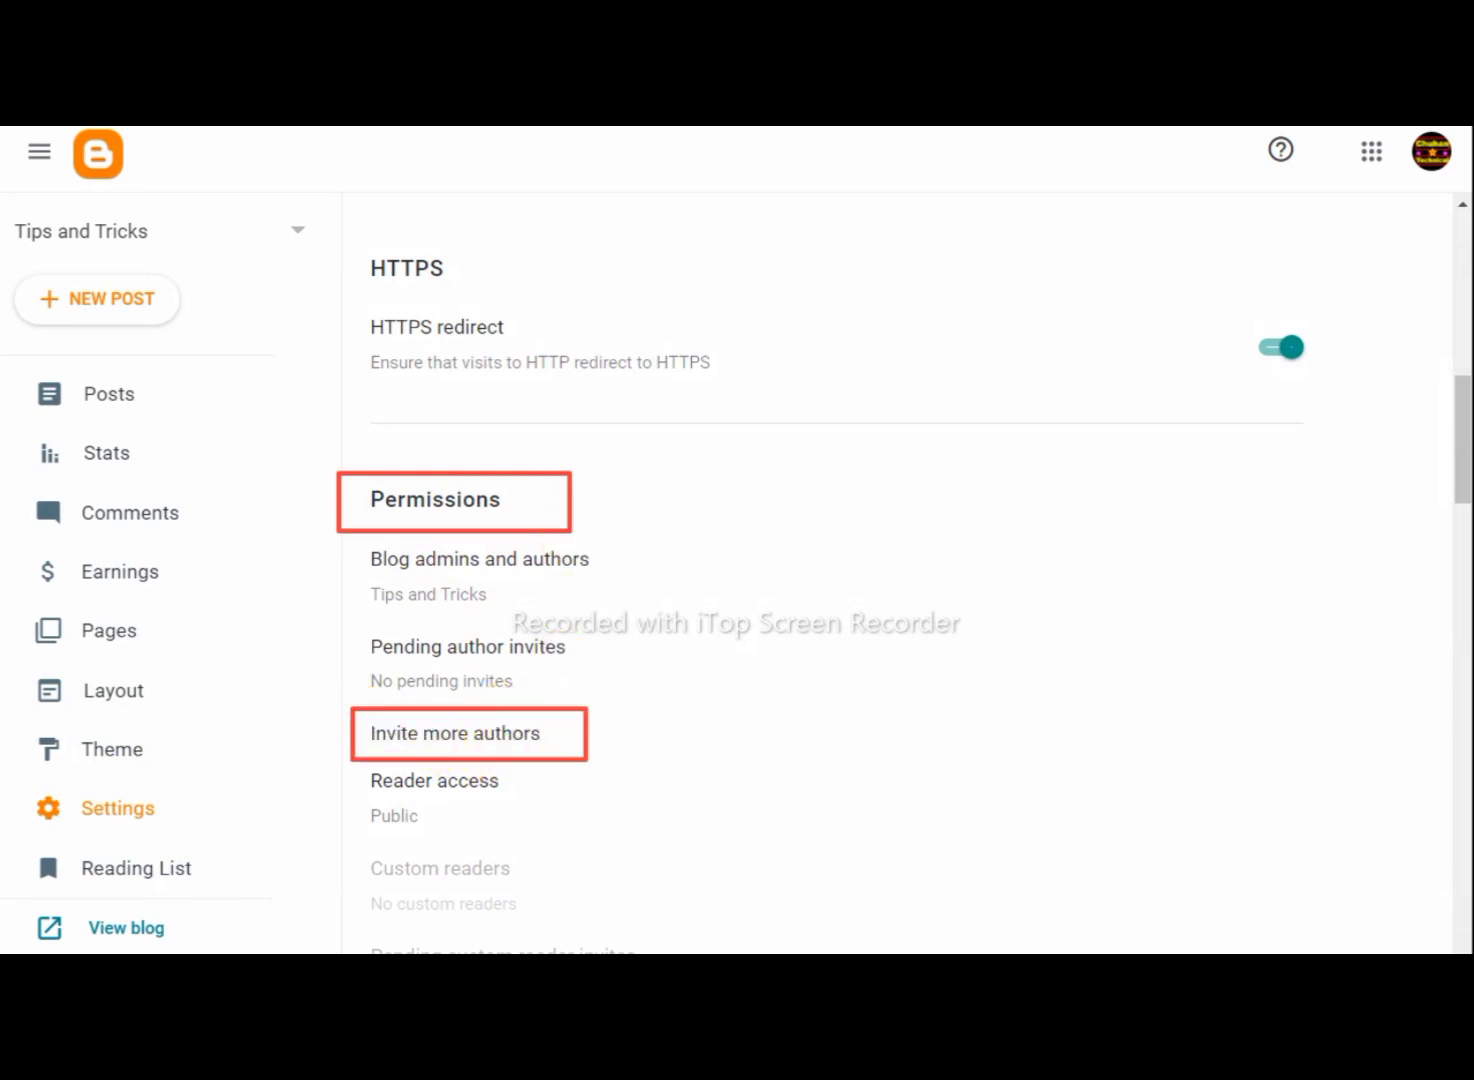
left_click(480, 735)
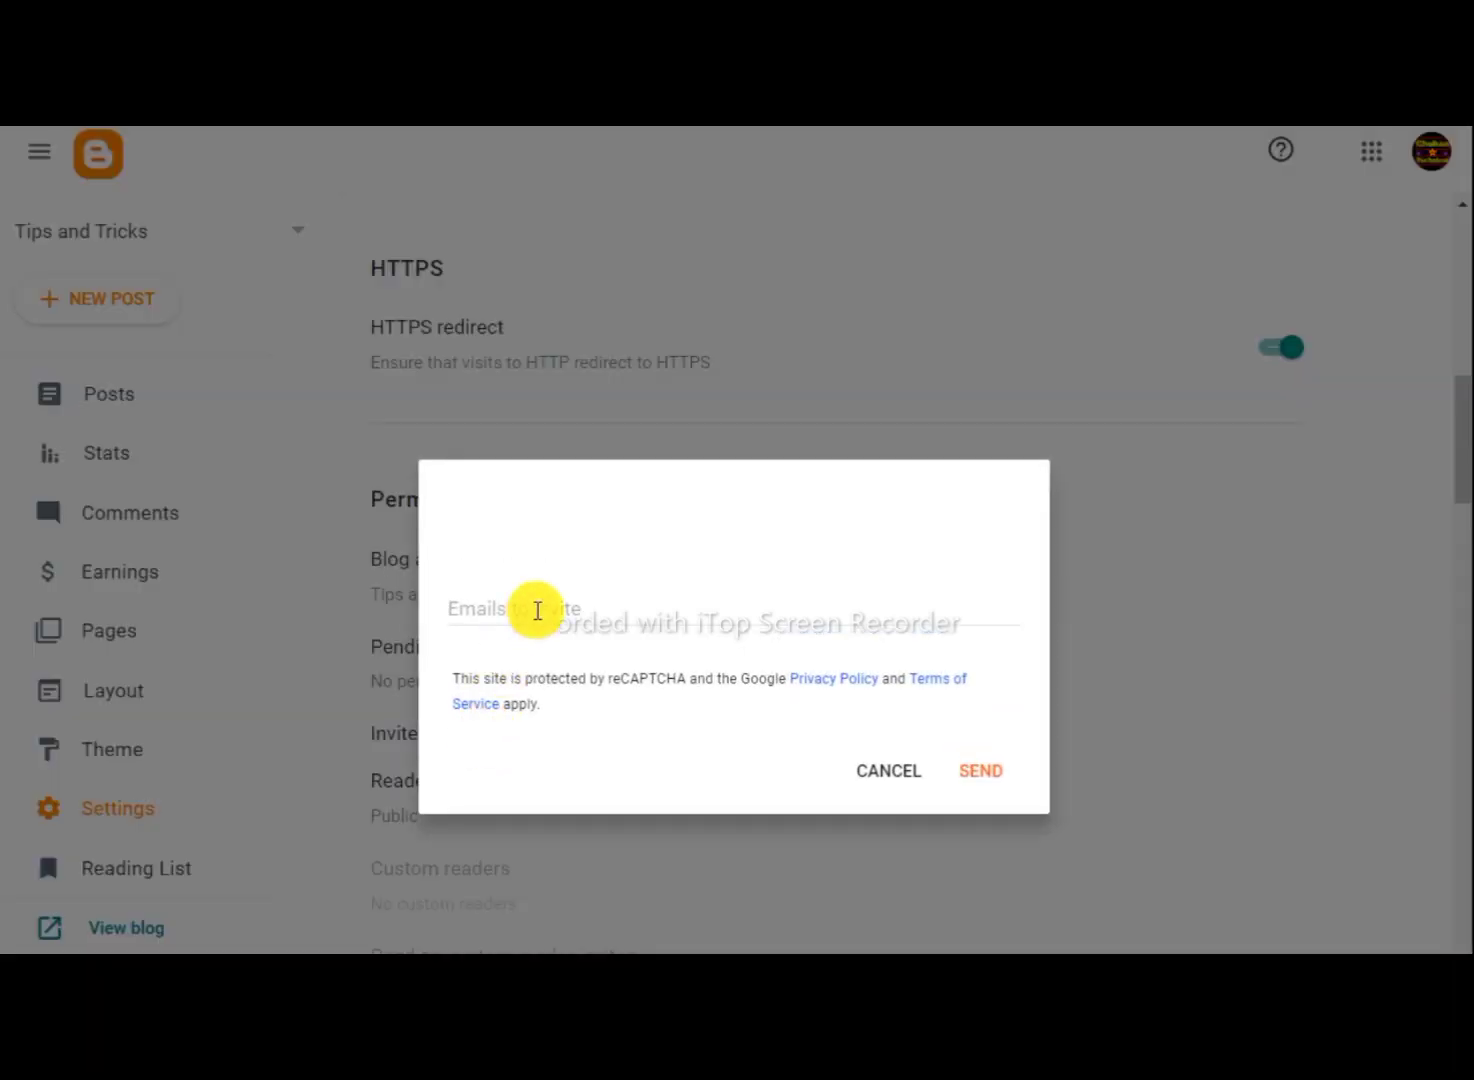
left_click(537, 610)
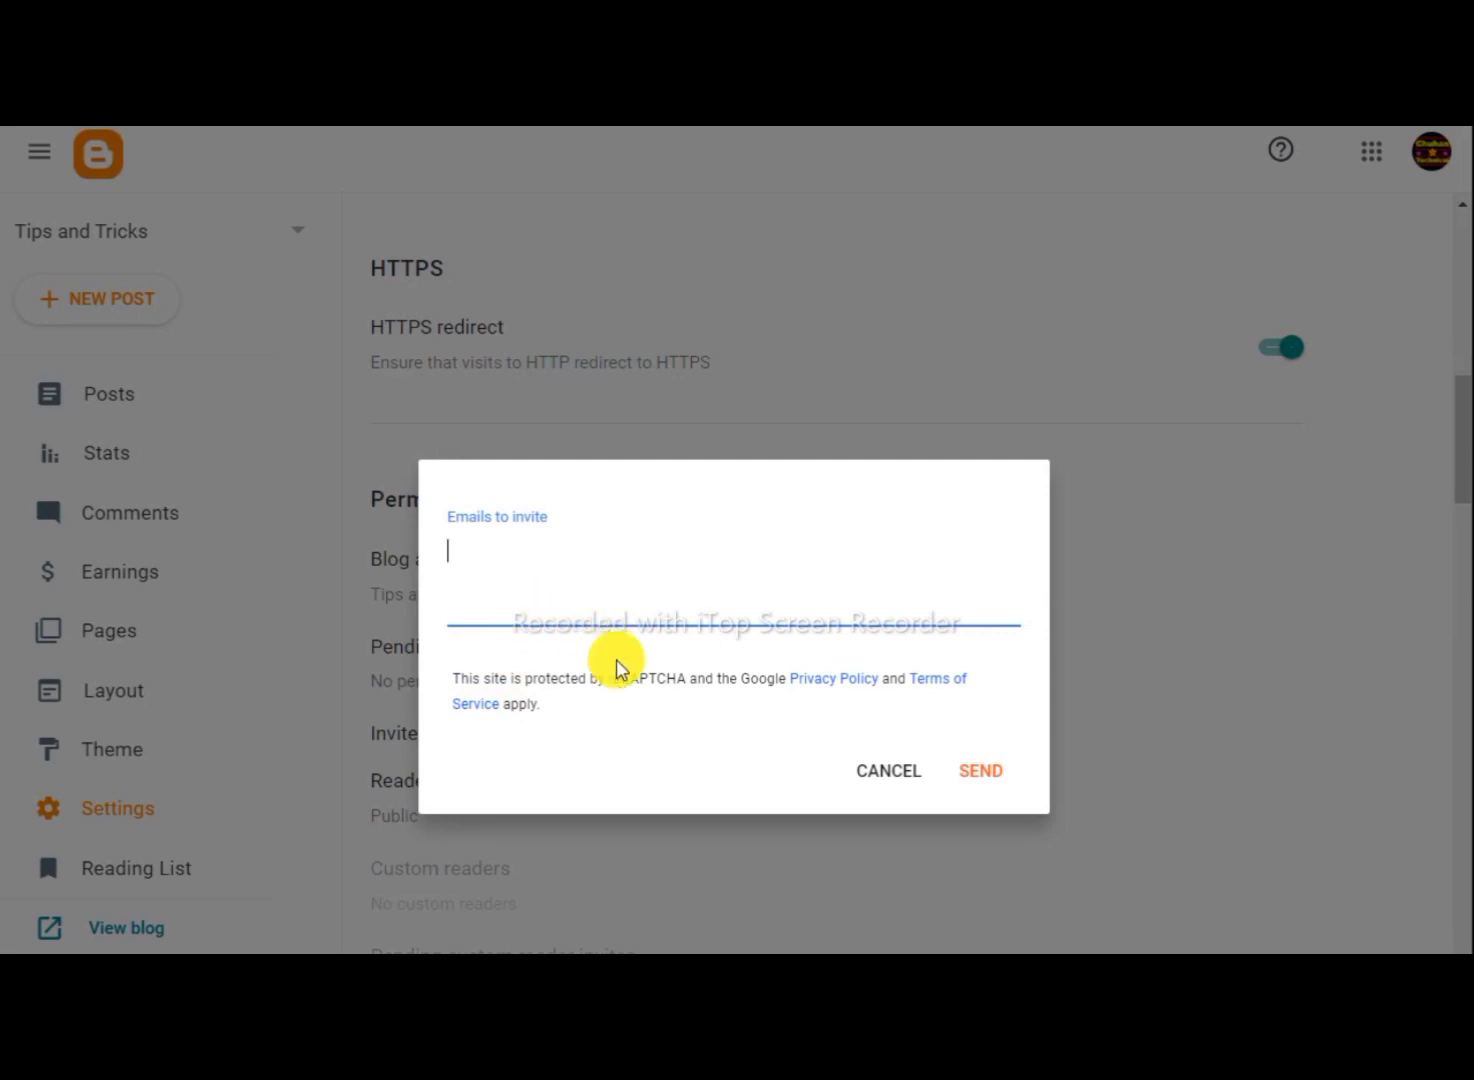
key("ctrl+v")
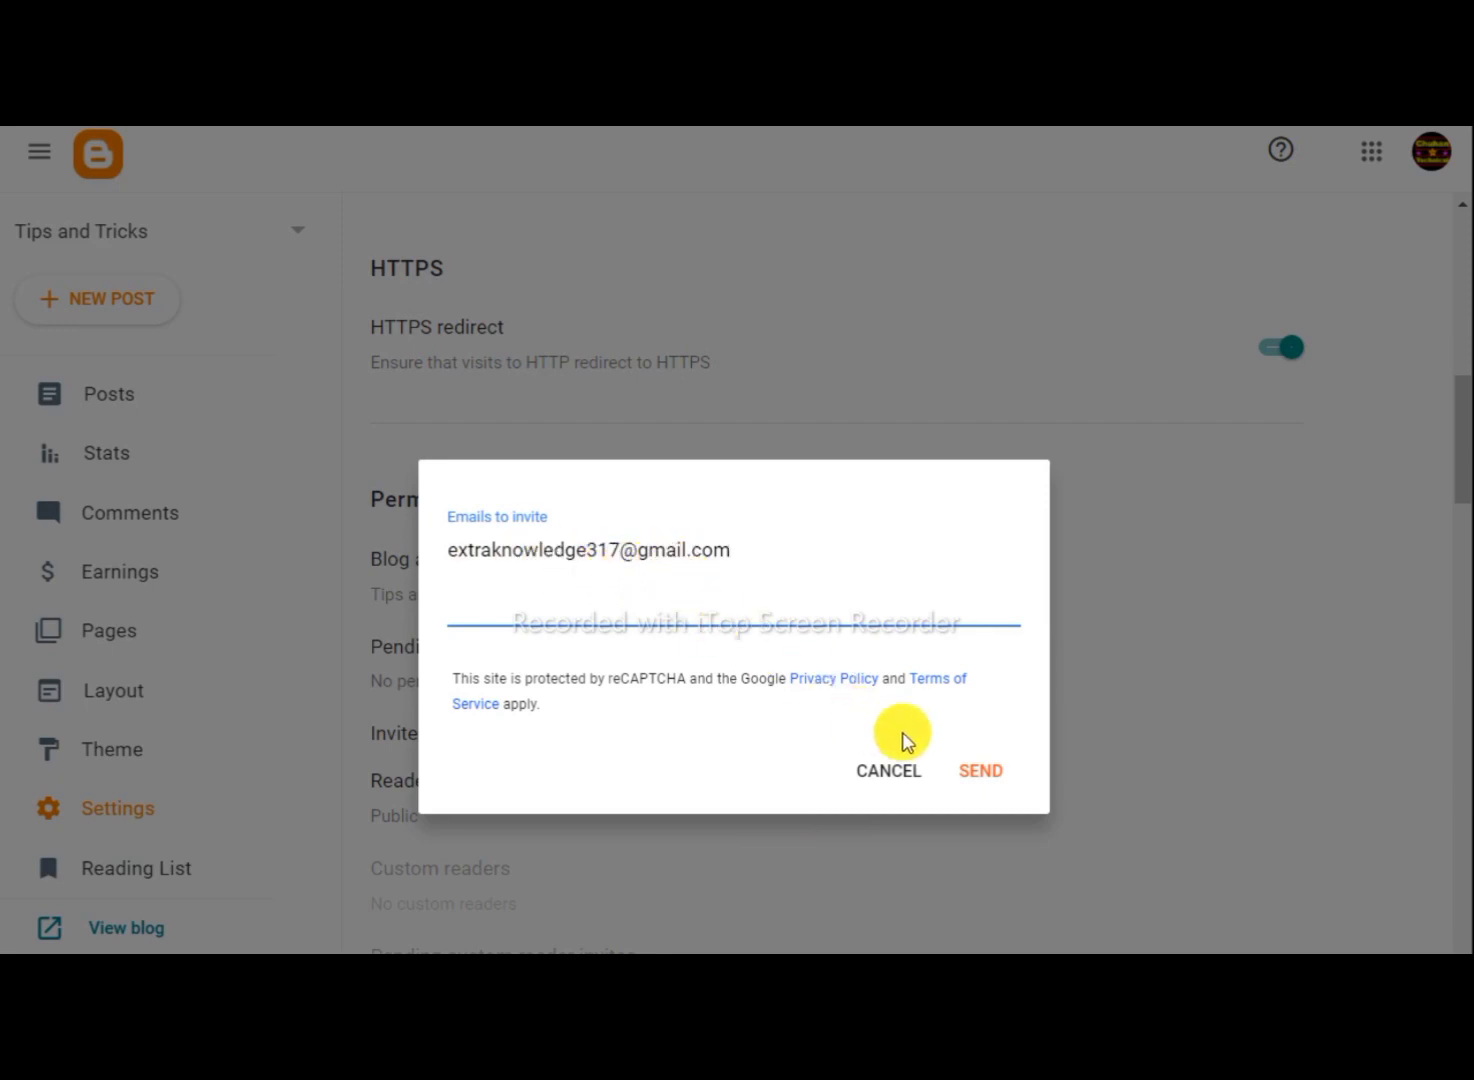
left_click(979, 777)
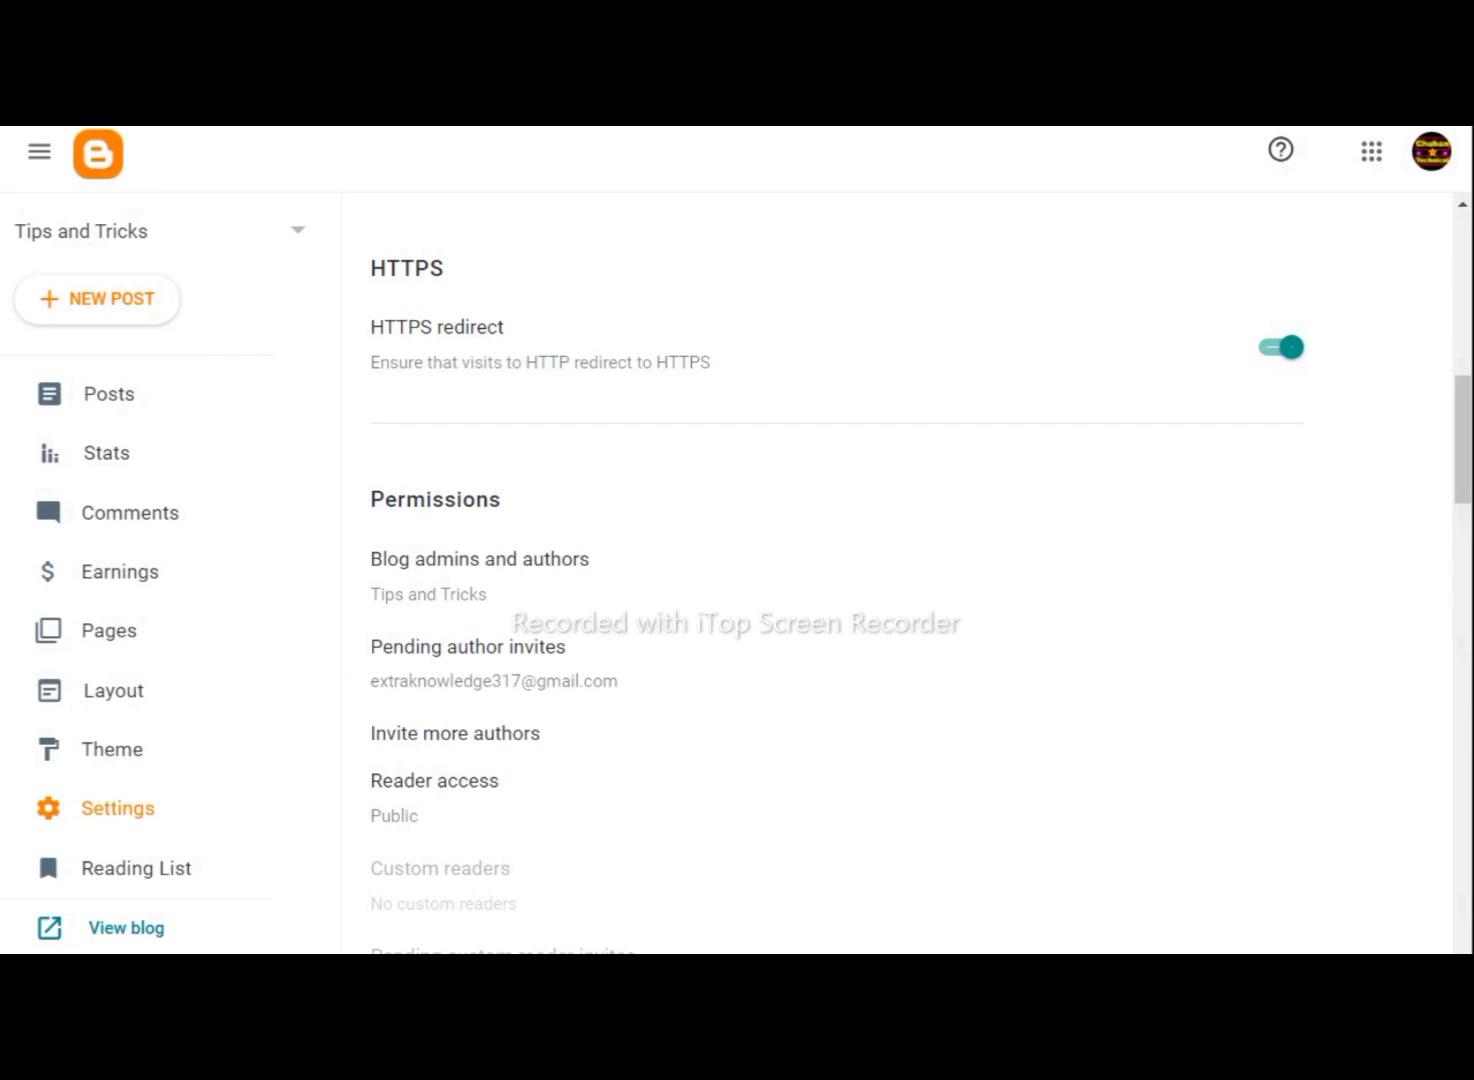
- Check the pending author invite, the signed-in Google account and the Blog admins and authors list without changing anything
mouse_move(349, 627)
left_mouse_down()
mouse_move(400, 668)
mouse_move(628, 702)
left_mouse_up()
left_click(1428, 160)
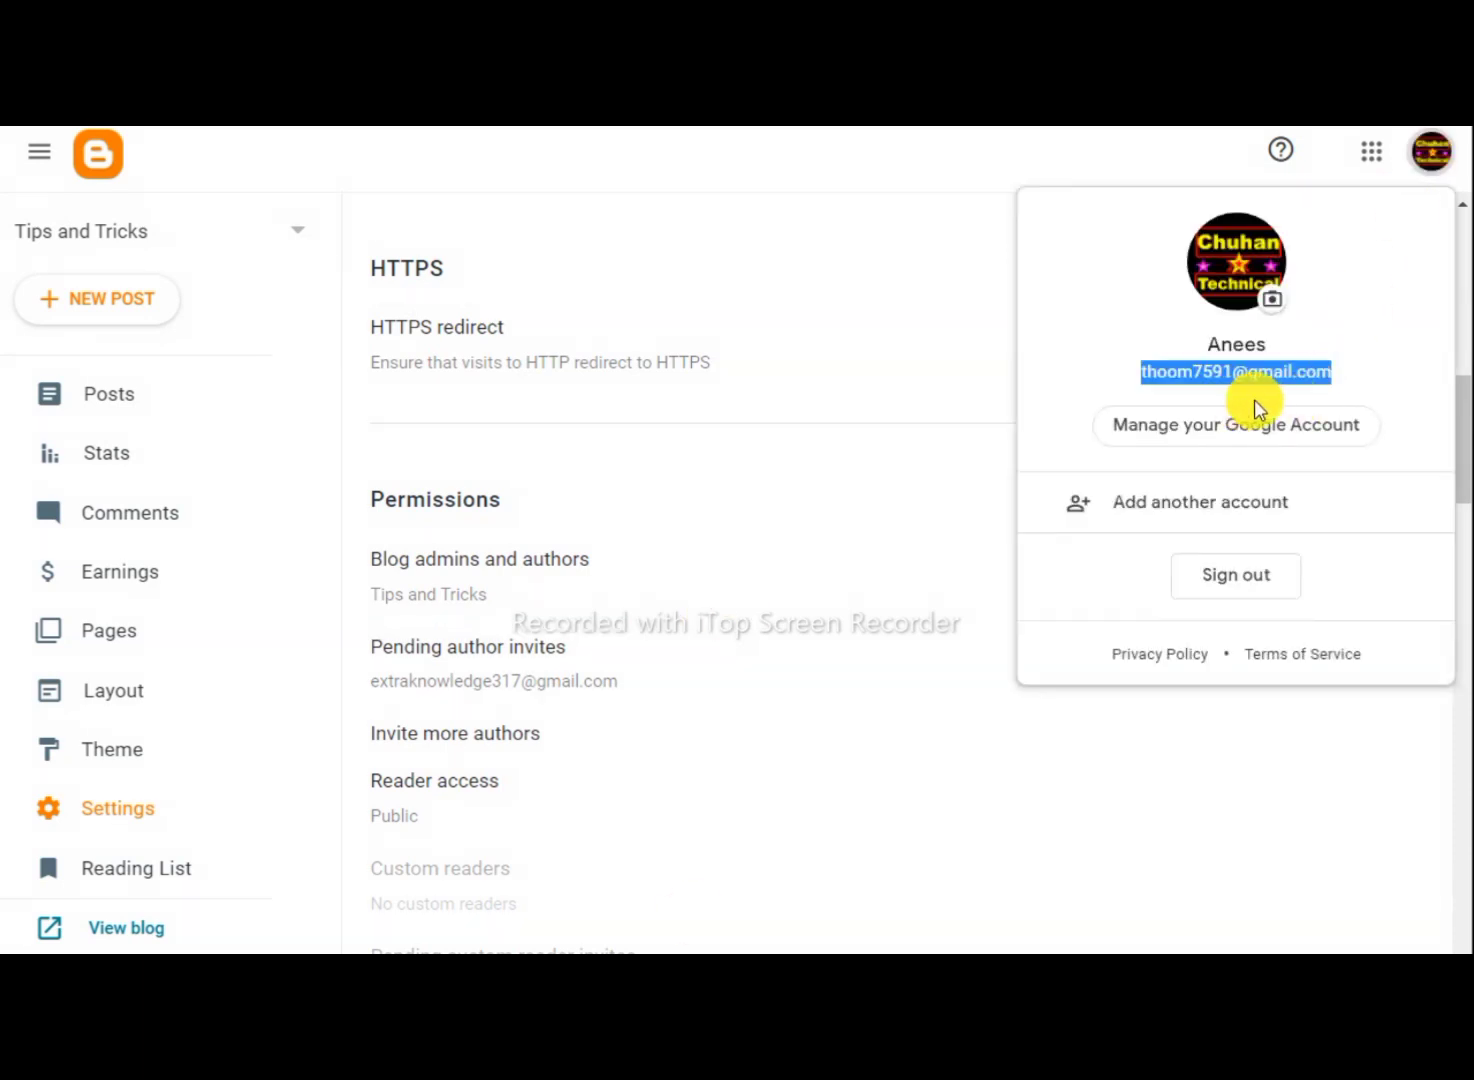
left_click(920, 552)
left_click(920, 553)
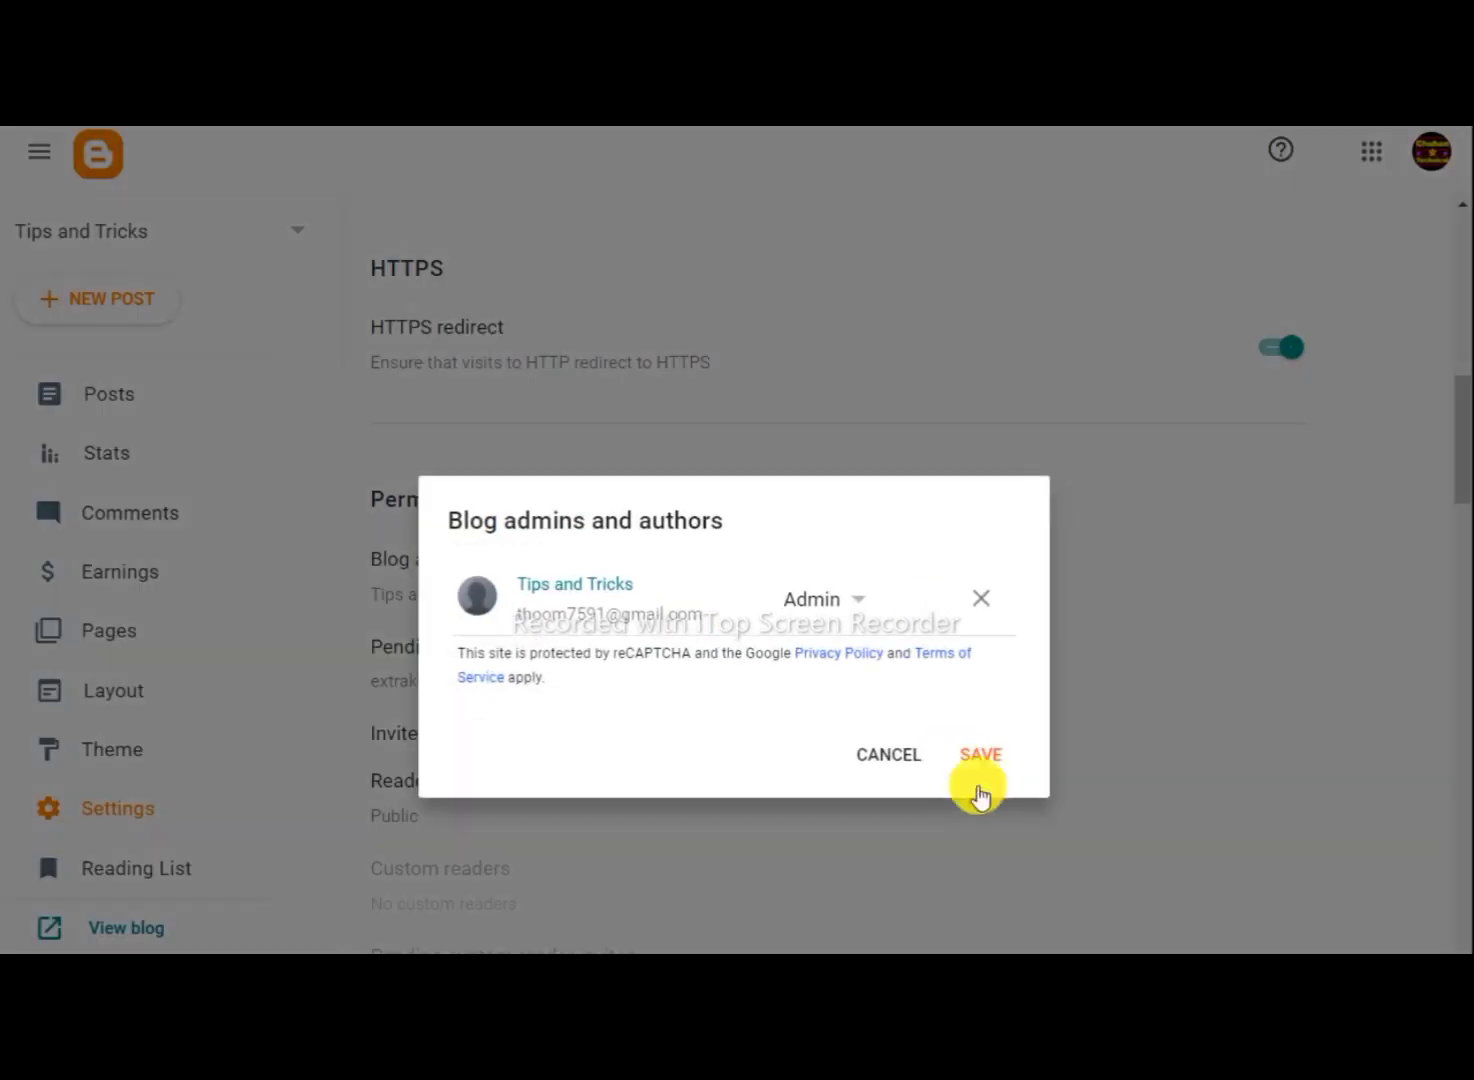
left_click(893, 760)
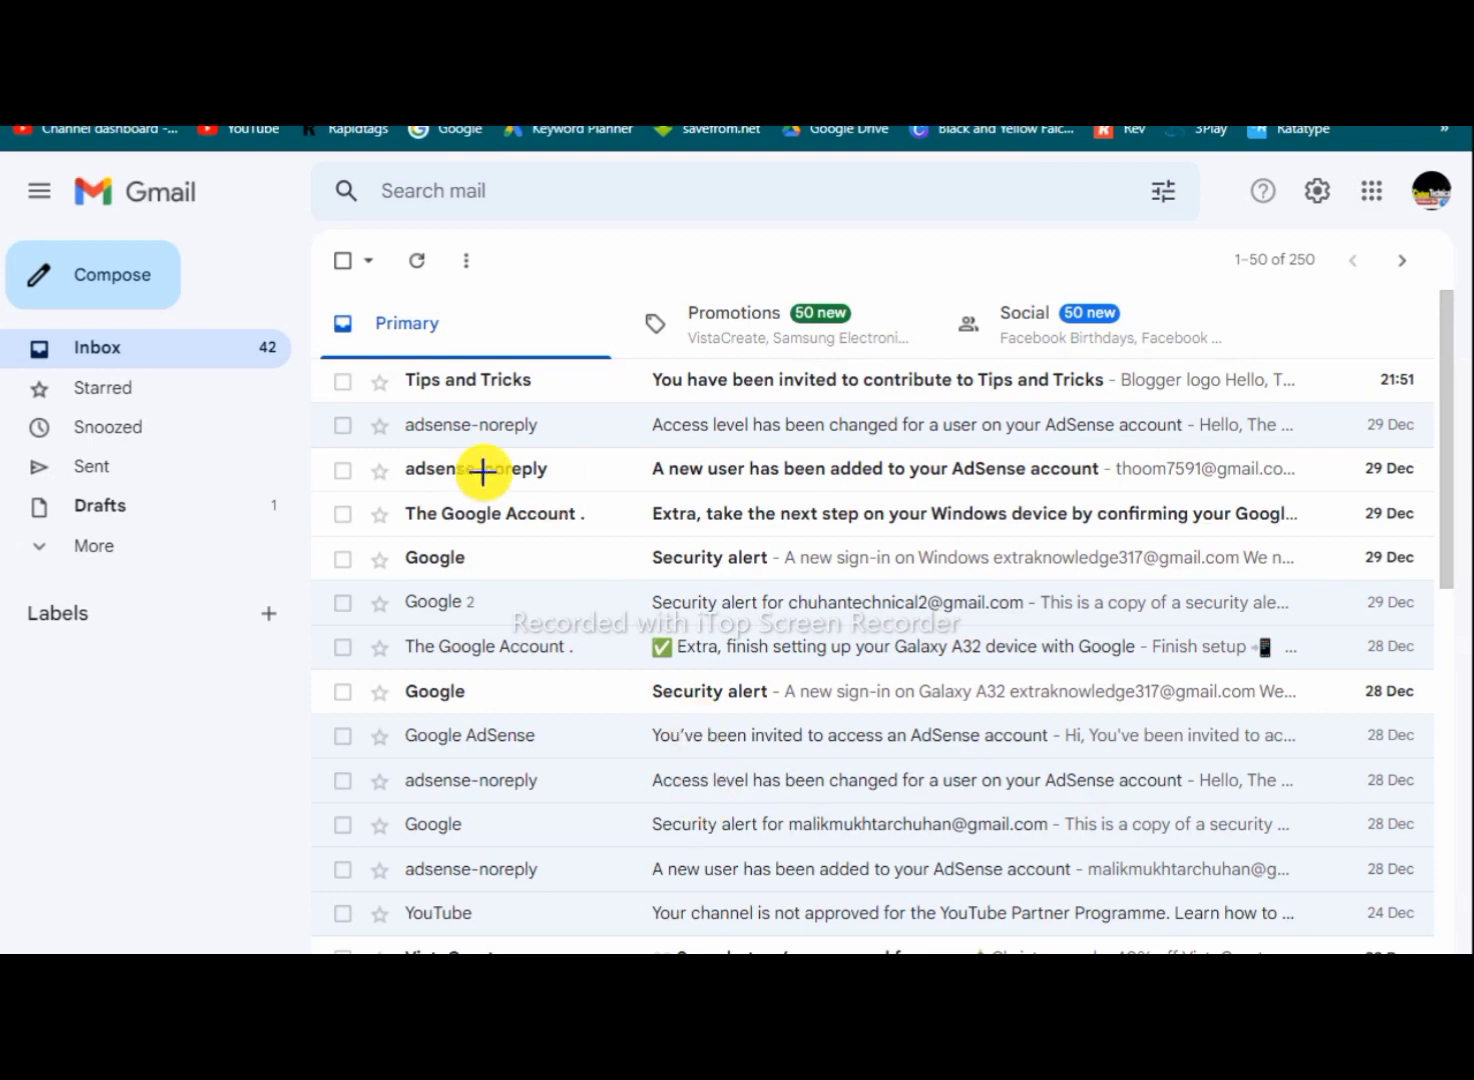
- In the invitee's Gmail inbox, open the invitation to contribute to Tips and Tricks, accept it and sign in to Blogger
left_click_drag(326, 350, 581, 400)
left_click_drag(742, 400, 1292, 406)
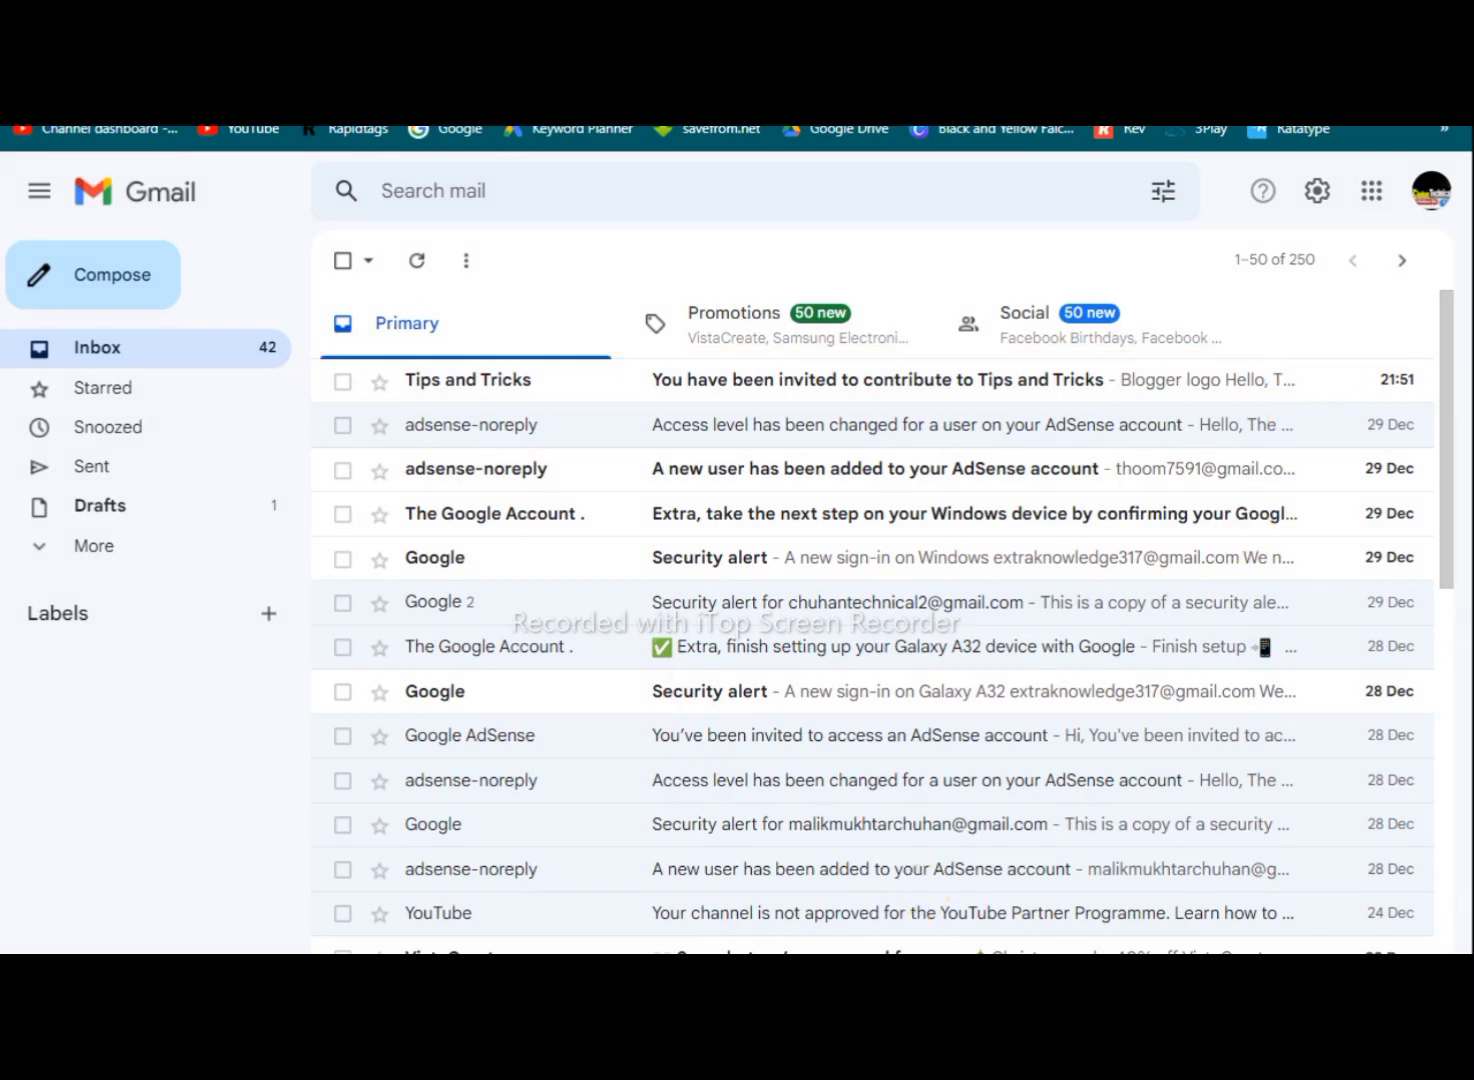
left_click(737, 383)
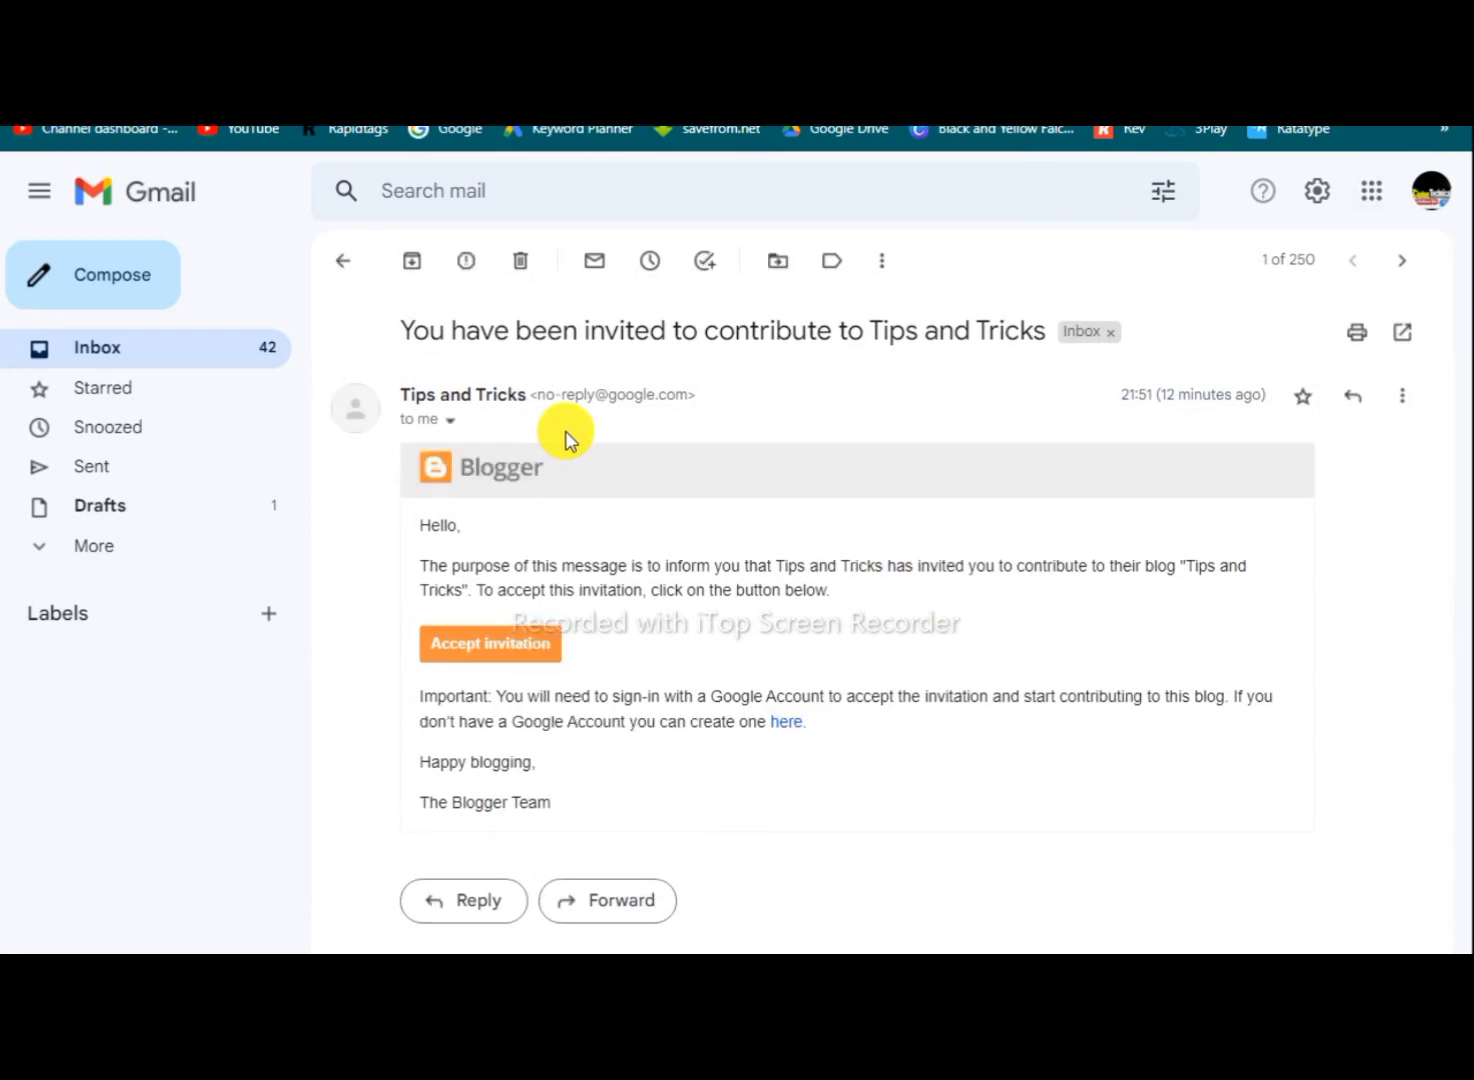
left_click(476, 653)
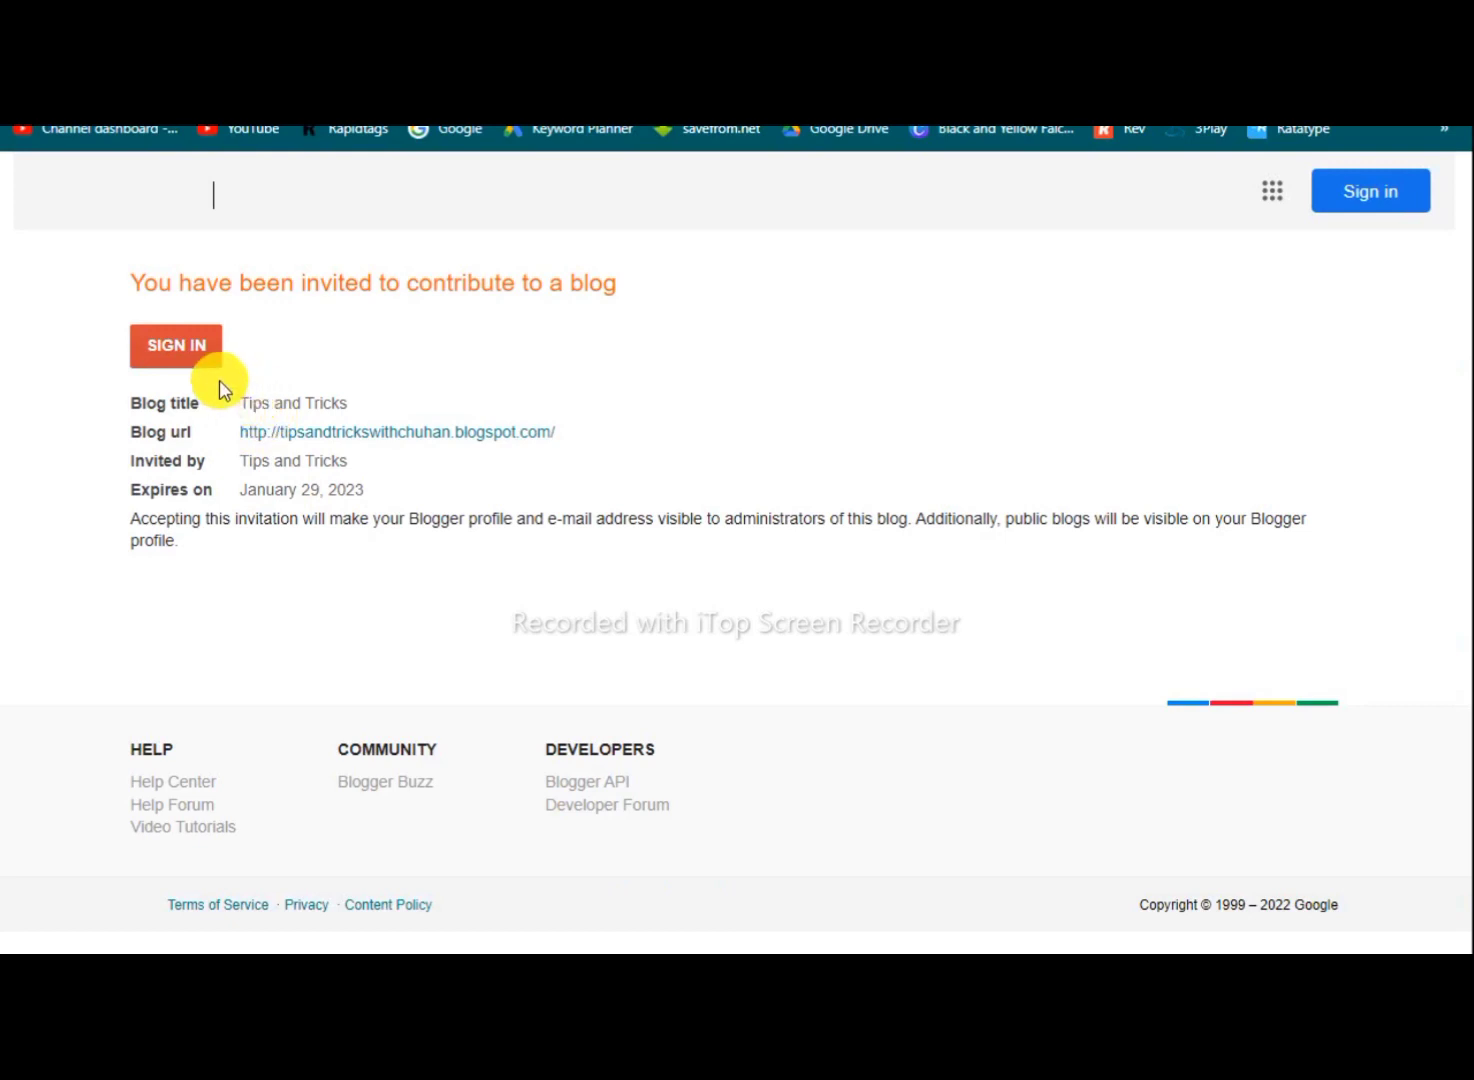
left_click(196, 352)
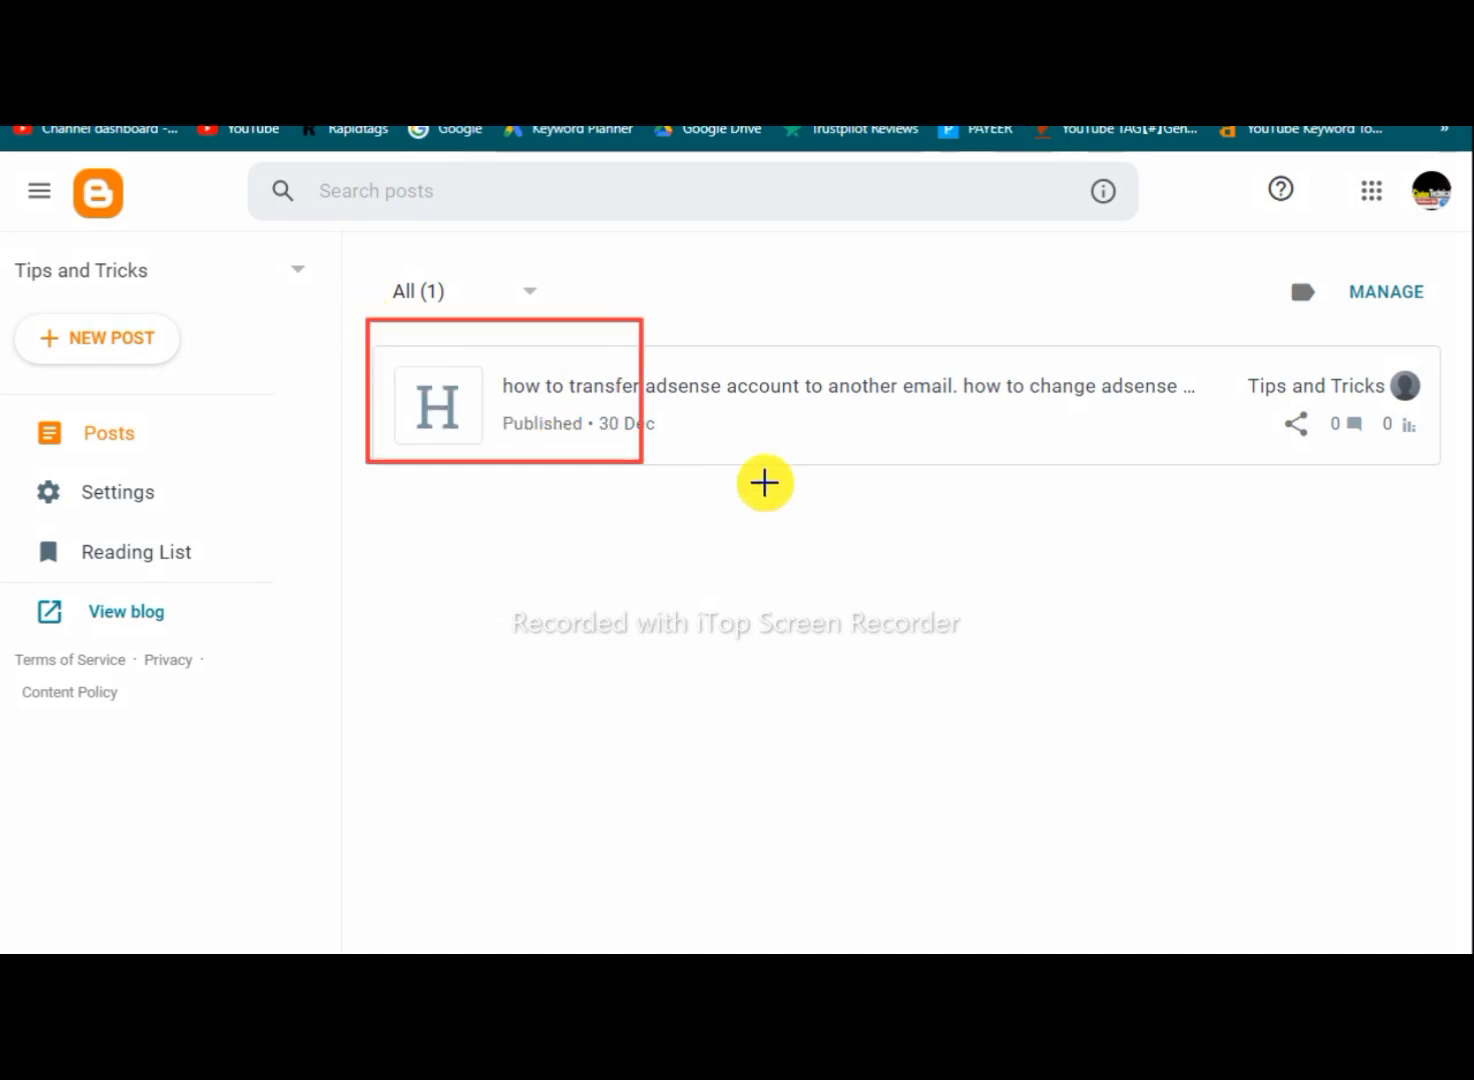
- Examine the blog's post, the signed-in account and the Settings options available to the invited author
left_click_drag(765, 483, 1411, 530)
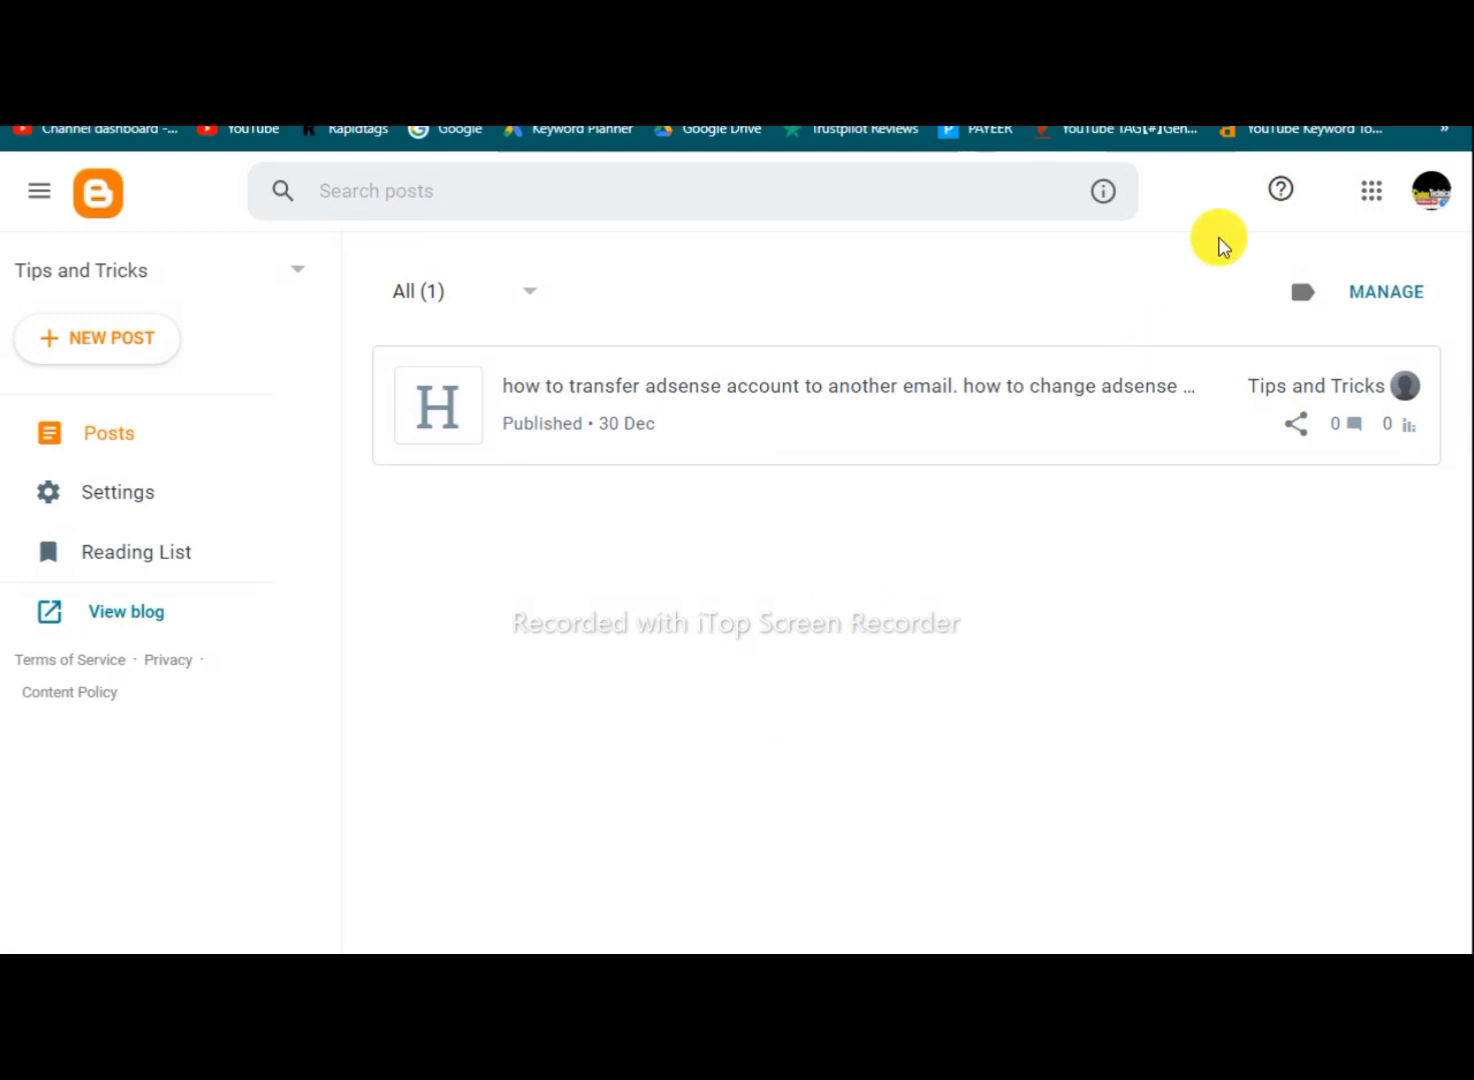
left_click(1430, 197)
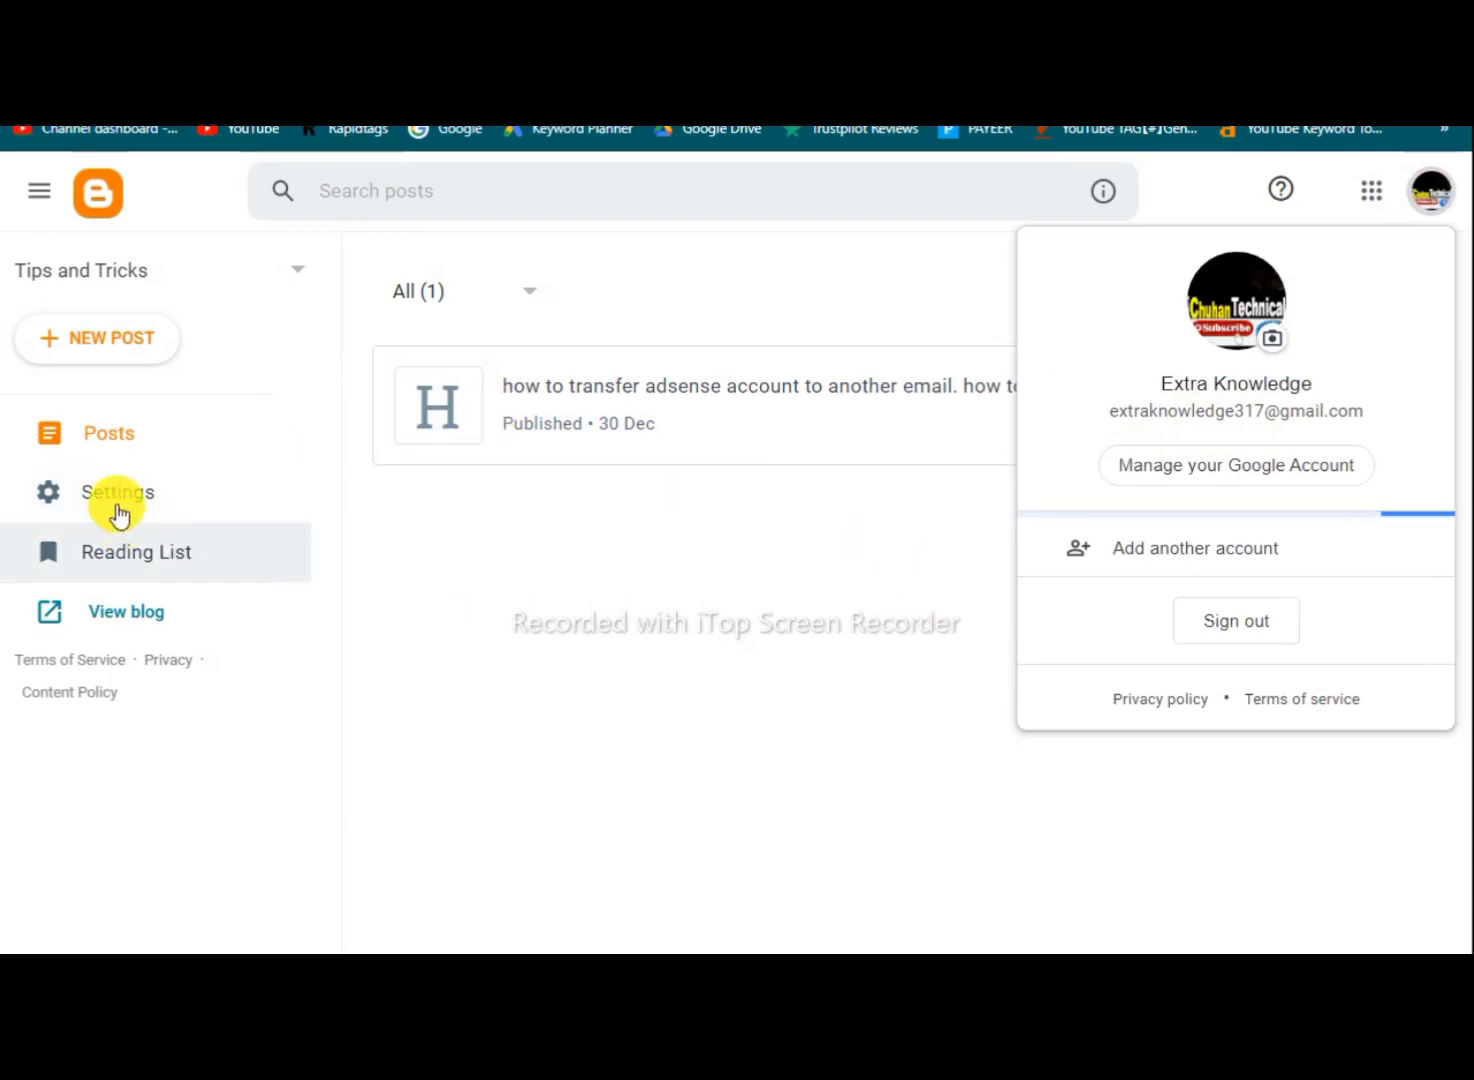
left_click(816, 595)
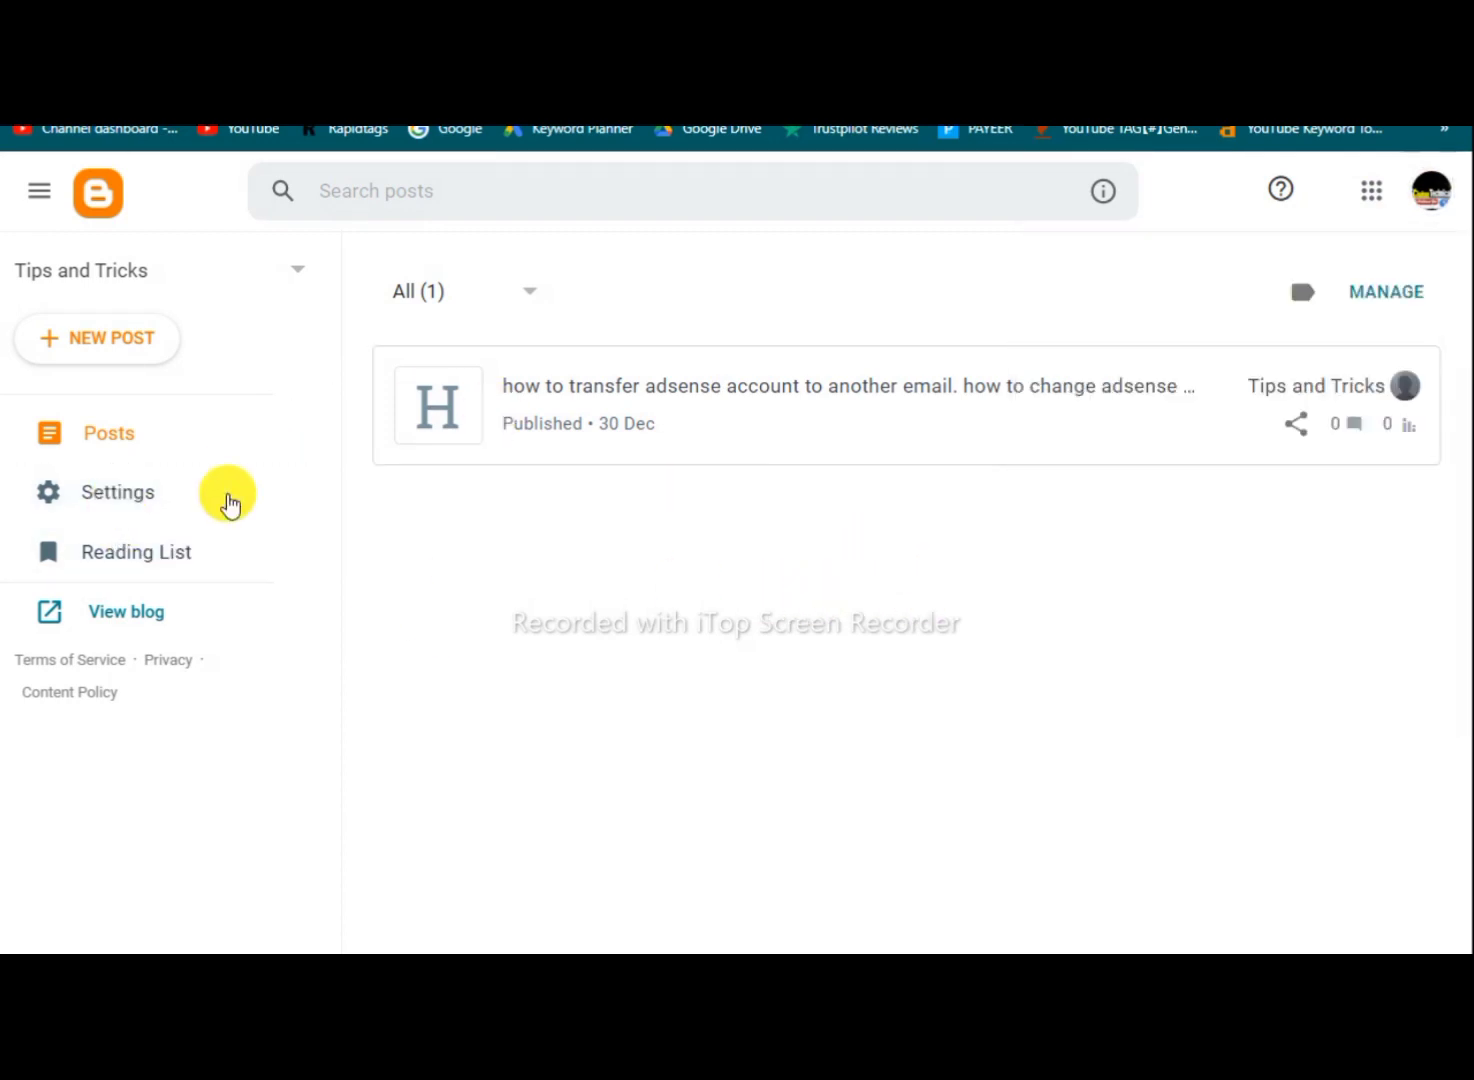
left_click(125, 505)
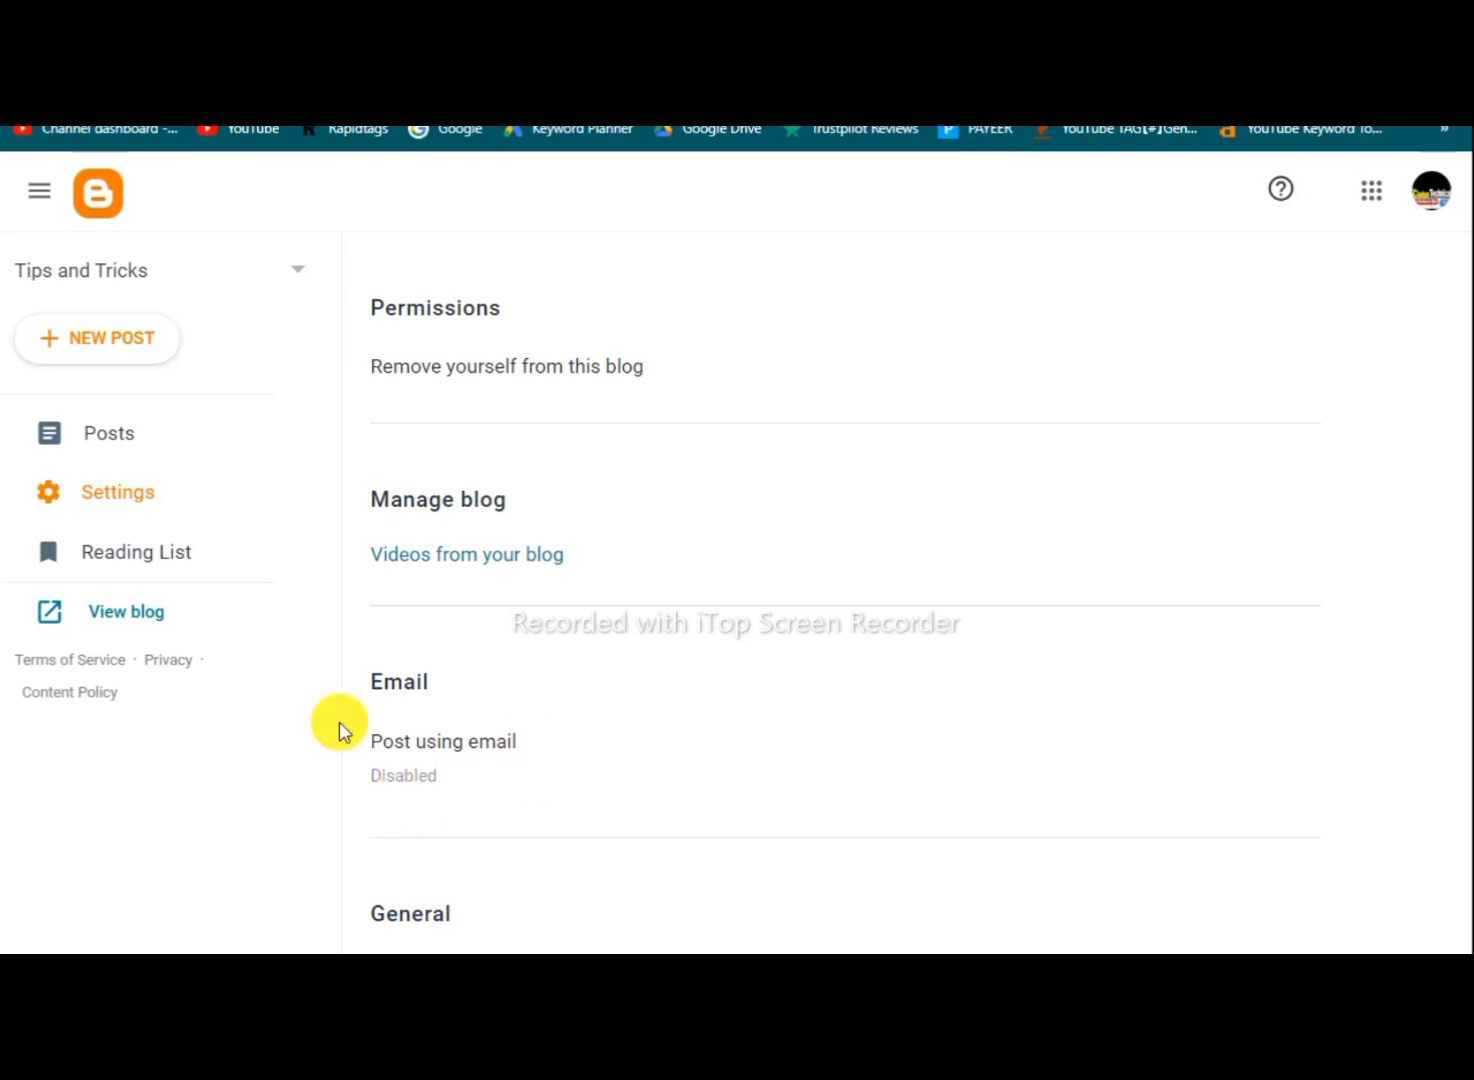
left_click(113, 447)
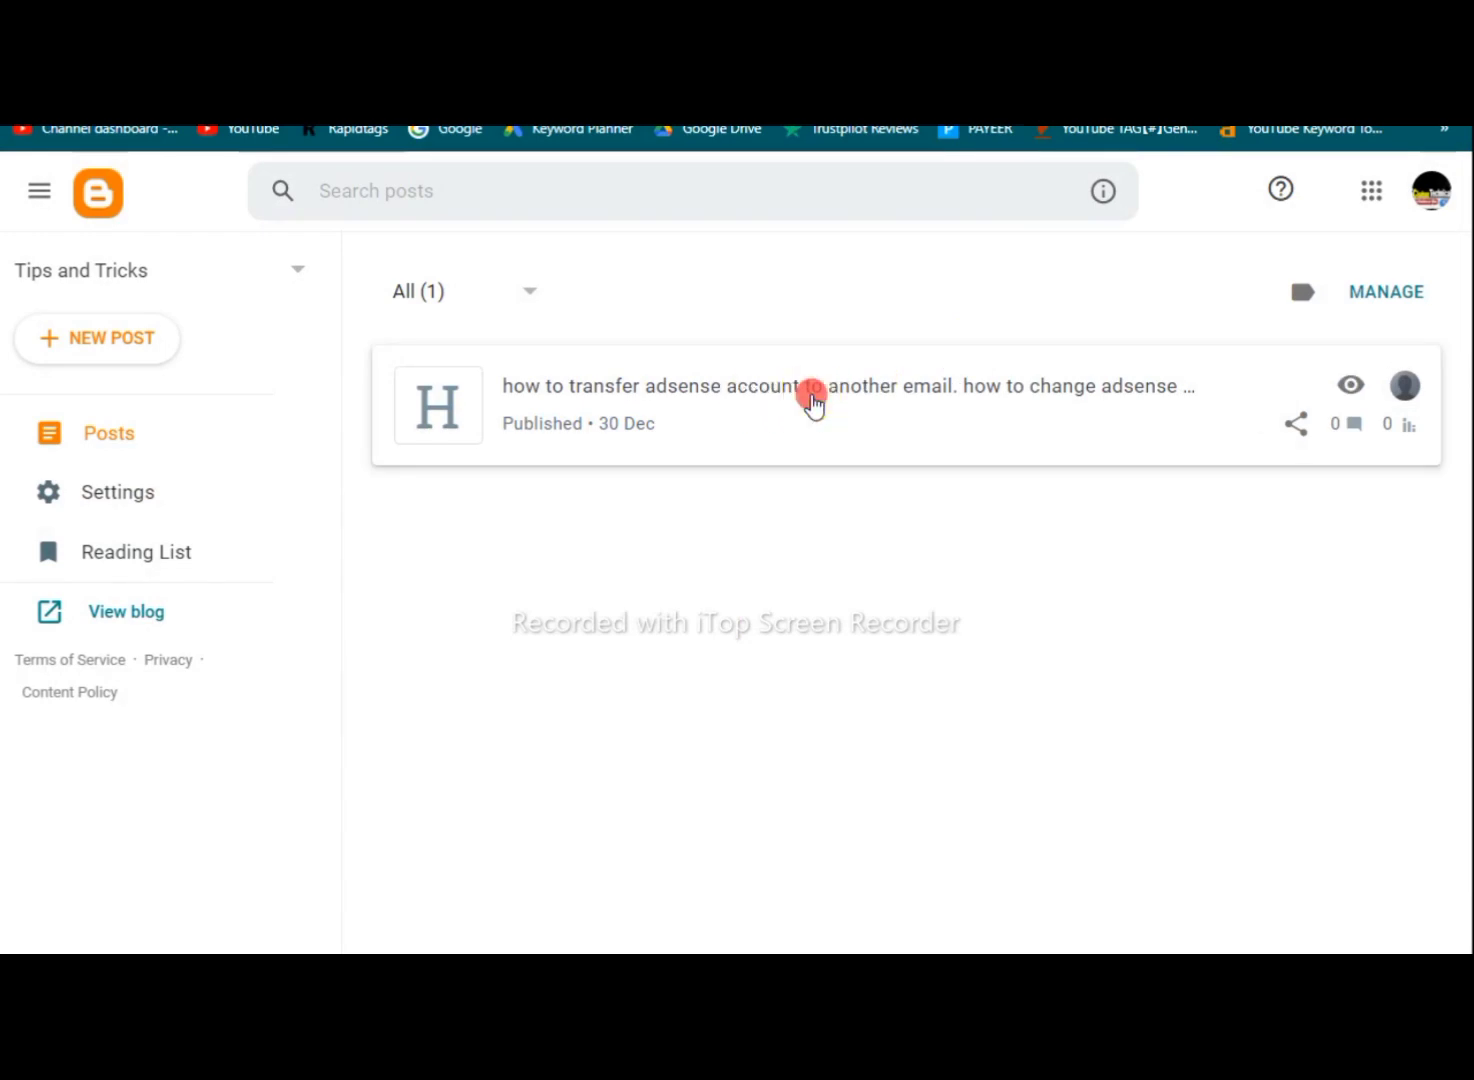
triple_click(773, 400)
left_click(817, 485)
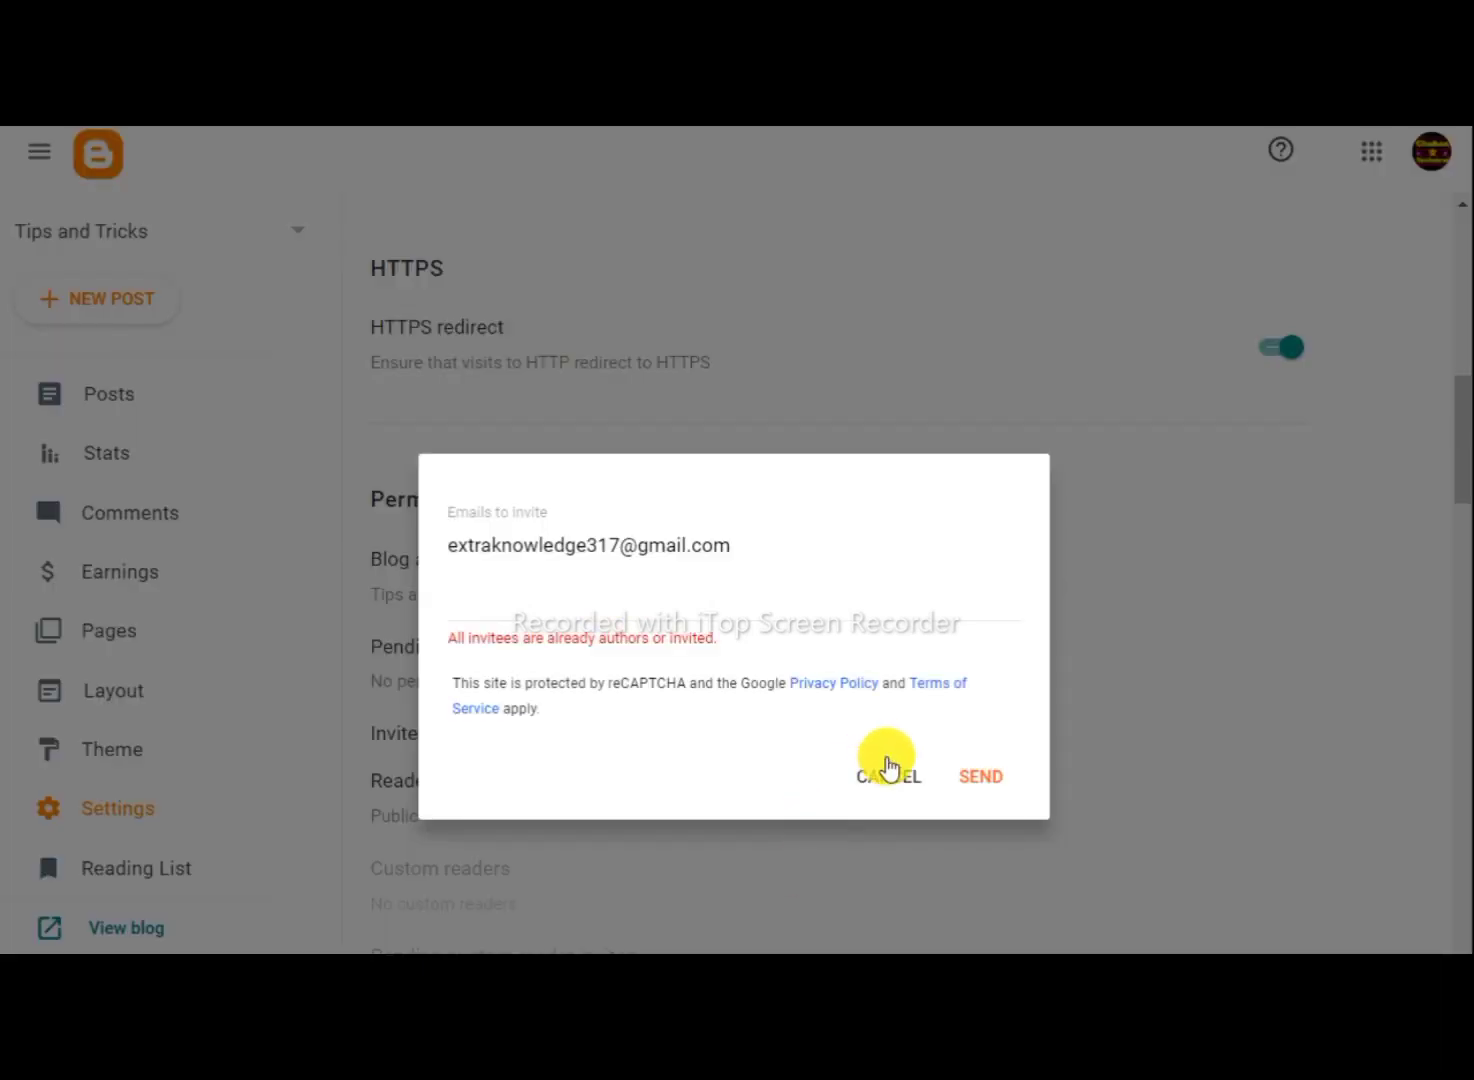
- Back in the owner's Blogger session, dismiss the invite dialog and change the invited author's role to Admin
left_click(884, 778)
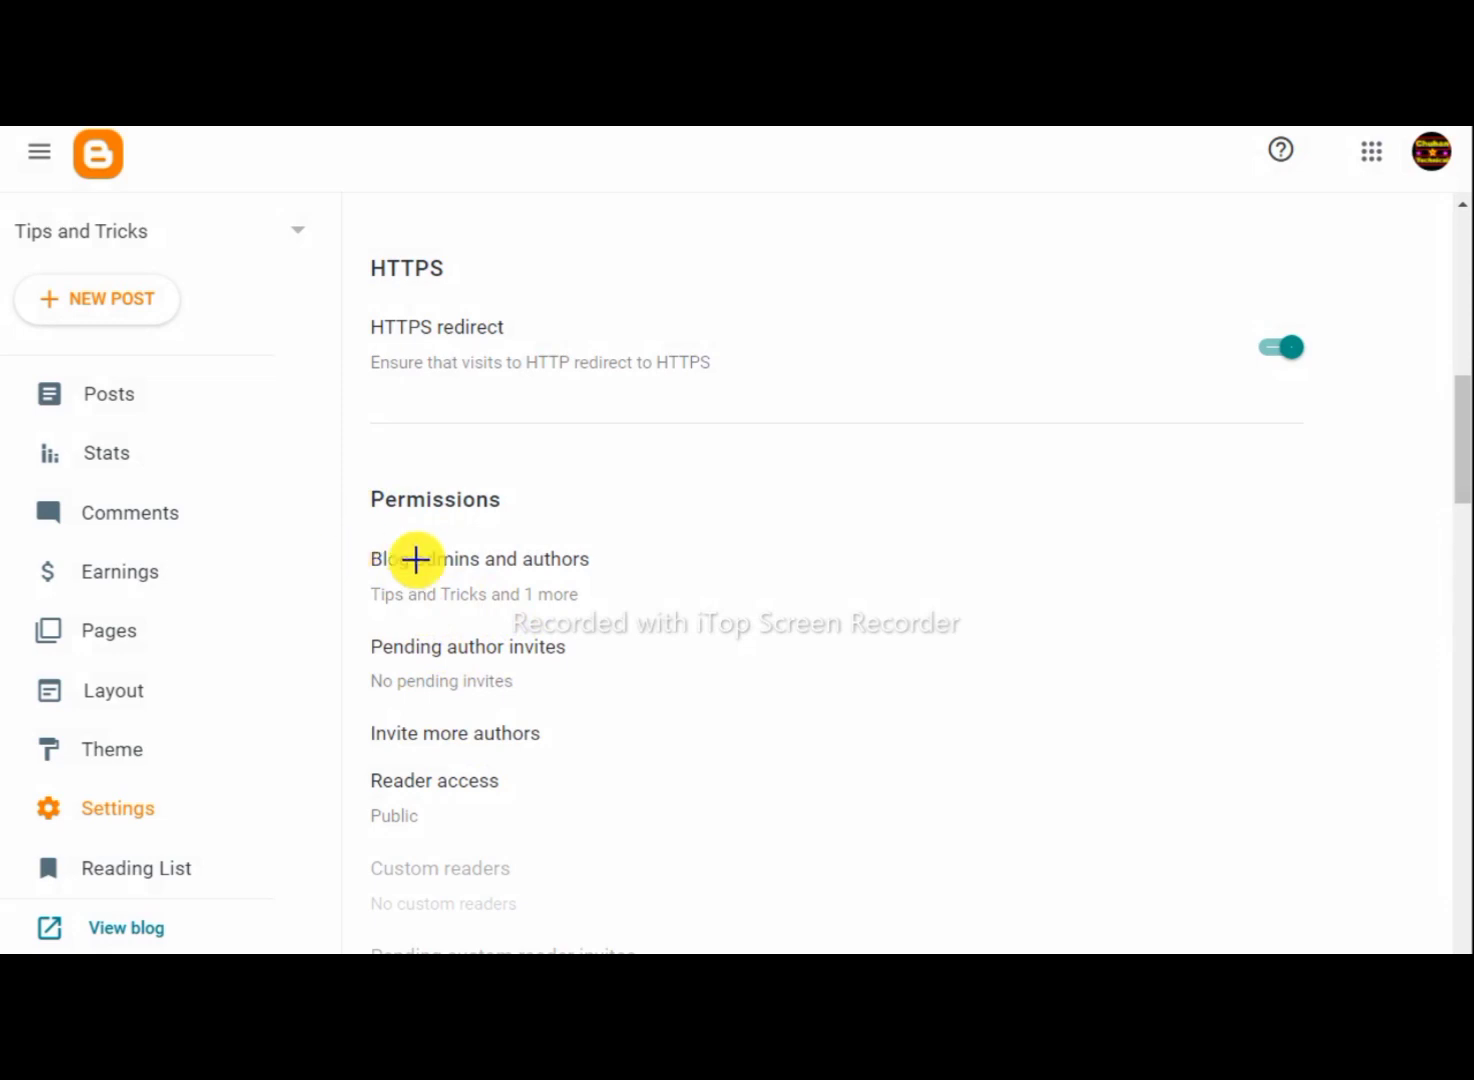
left_click_drag(351, 540, 616, 579)
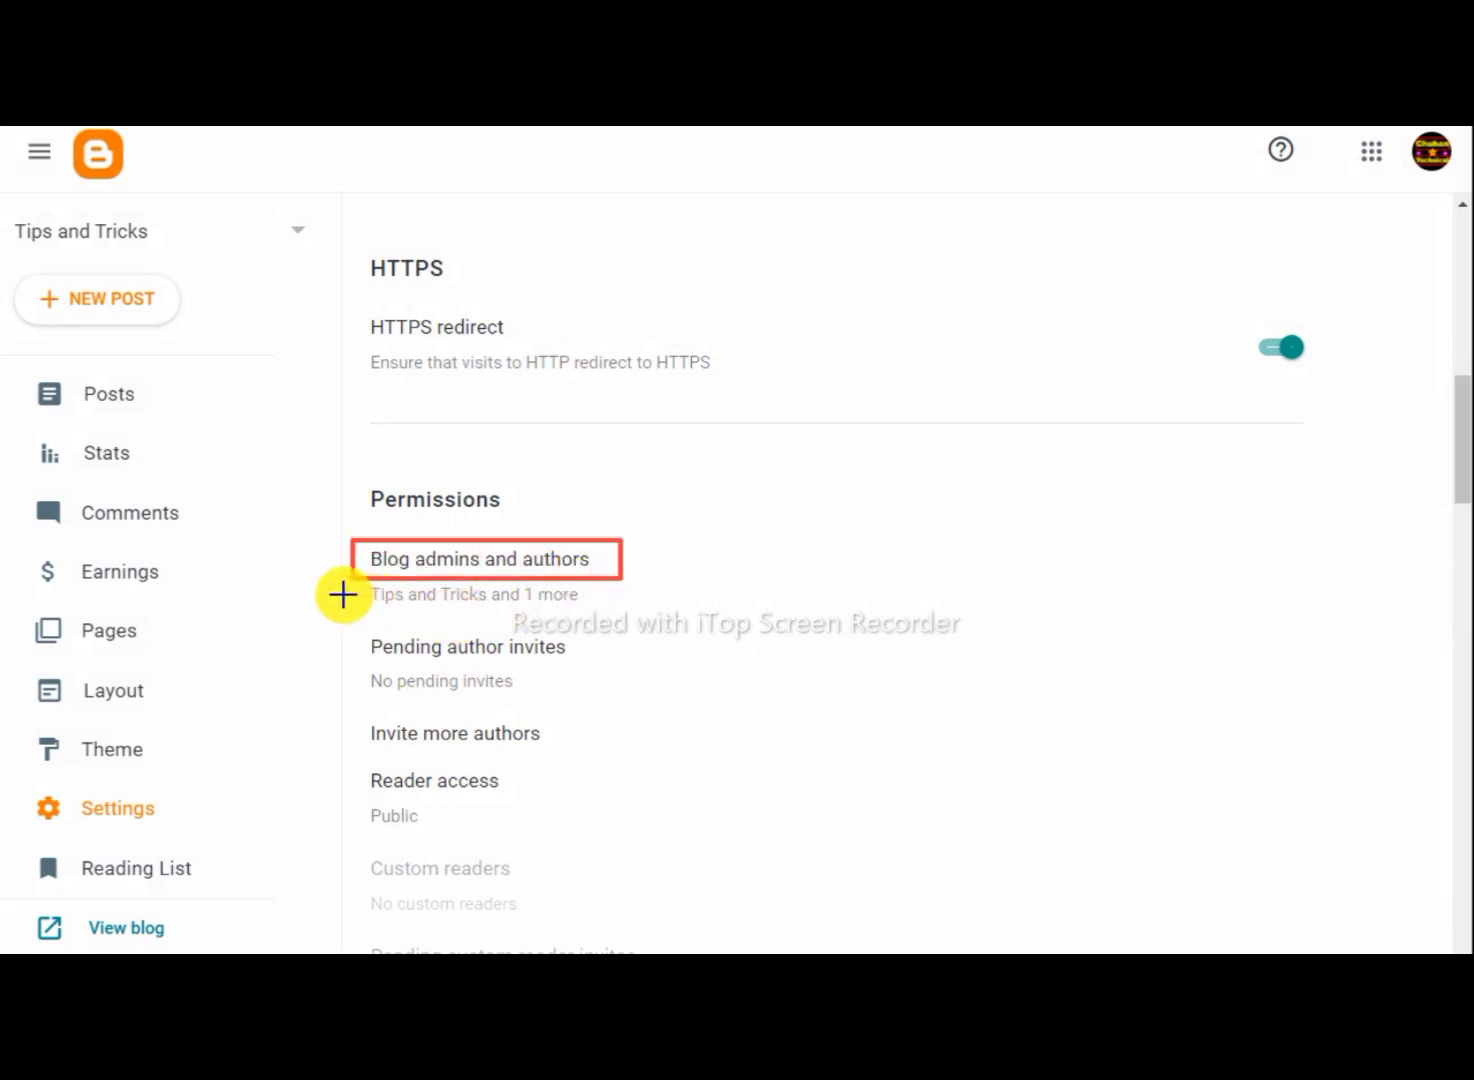
left_click_drag(333, 580, 617, 621)
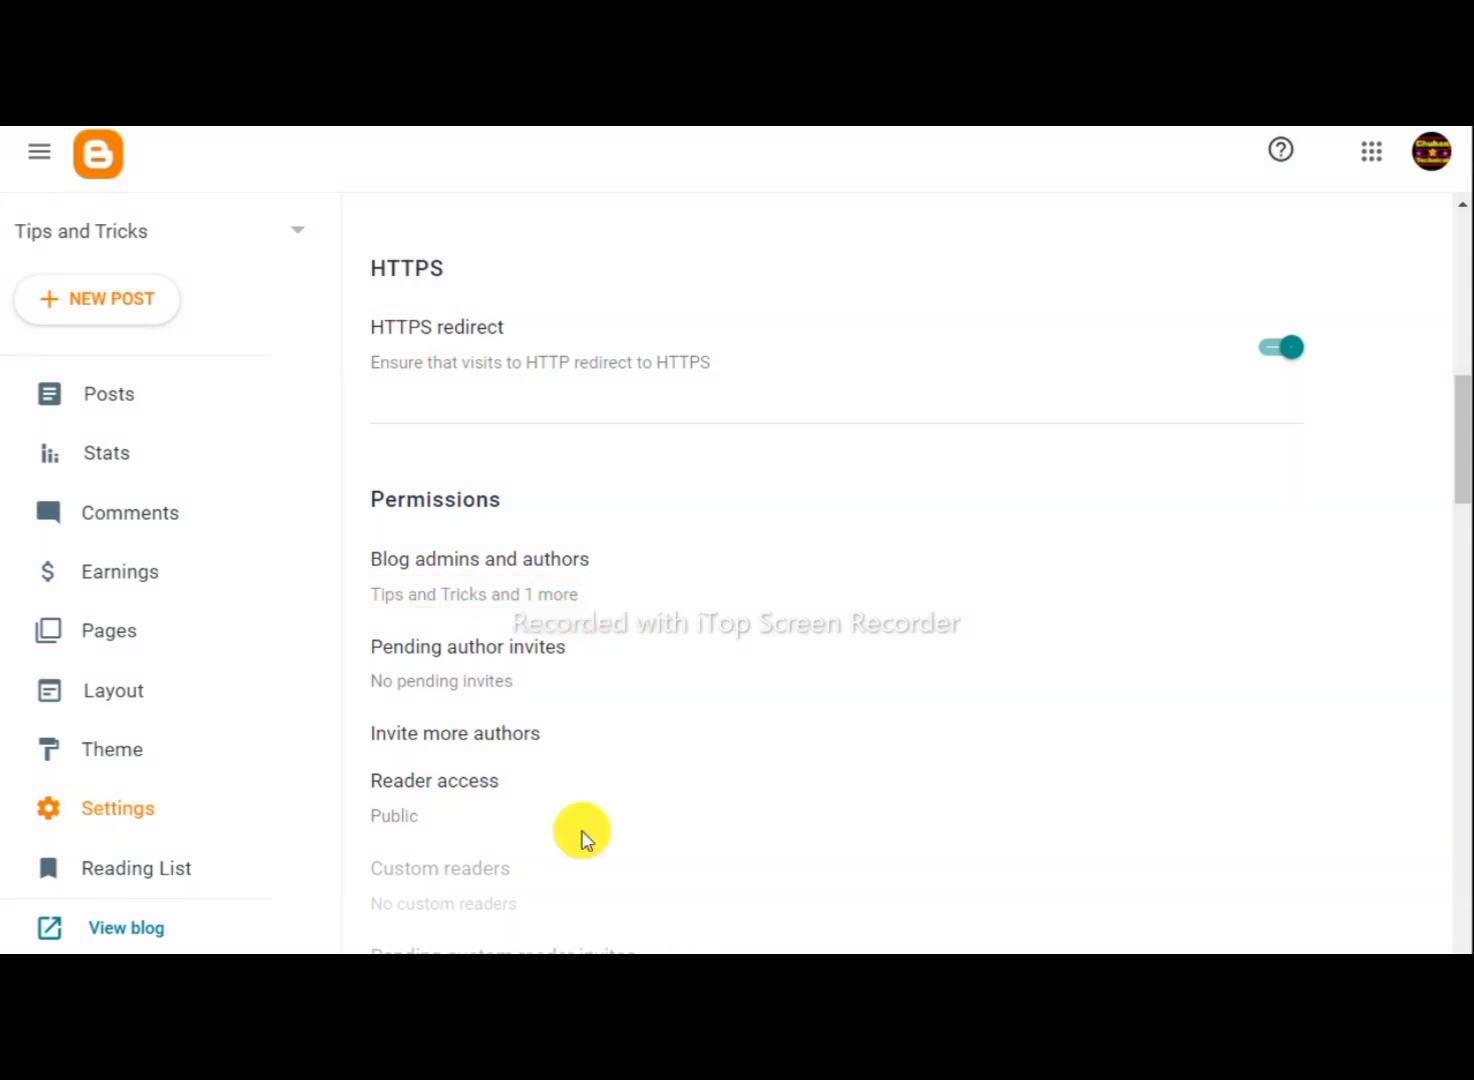
left_click(472, 566)
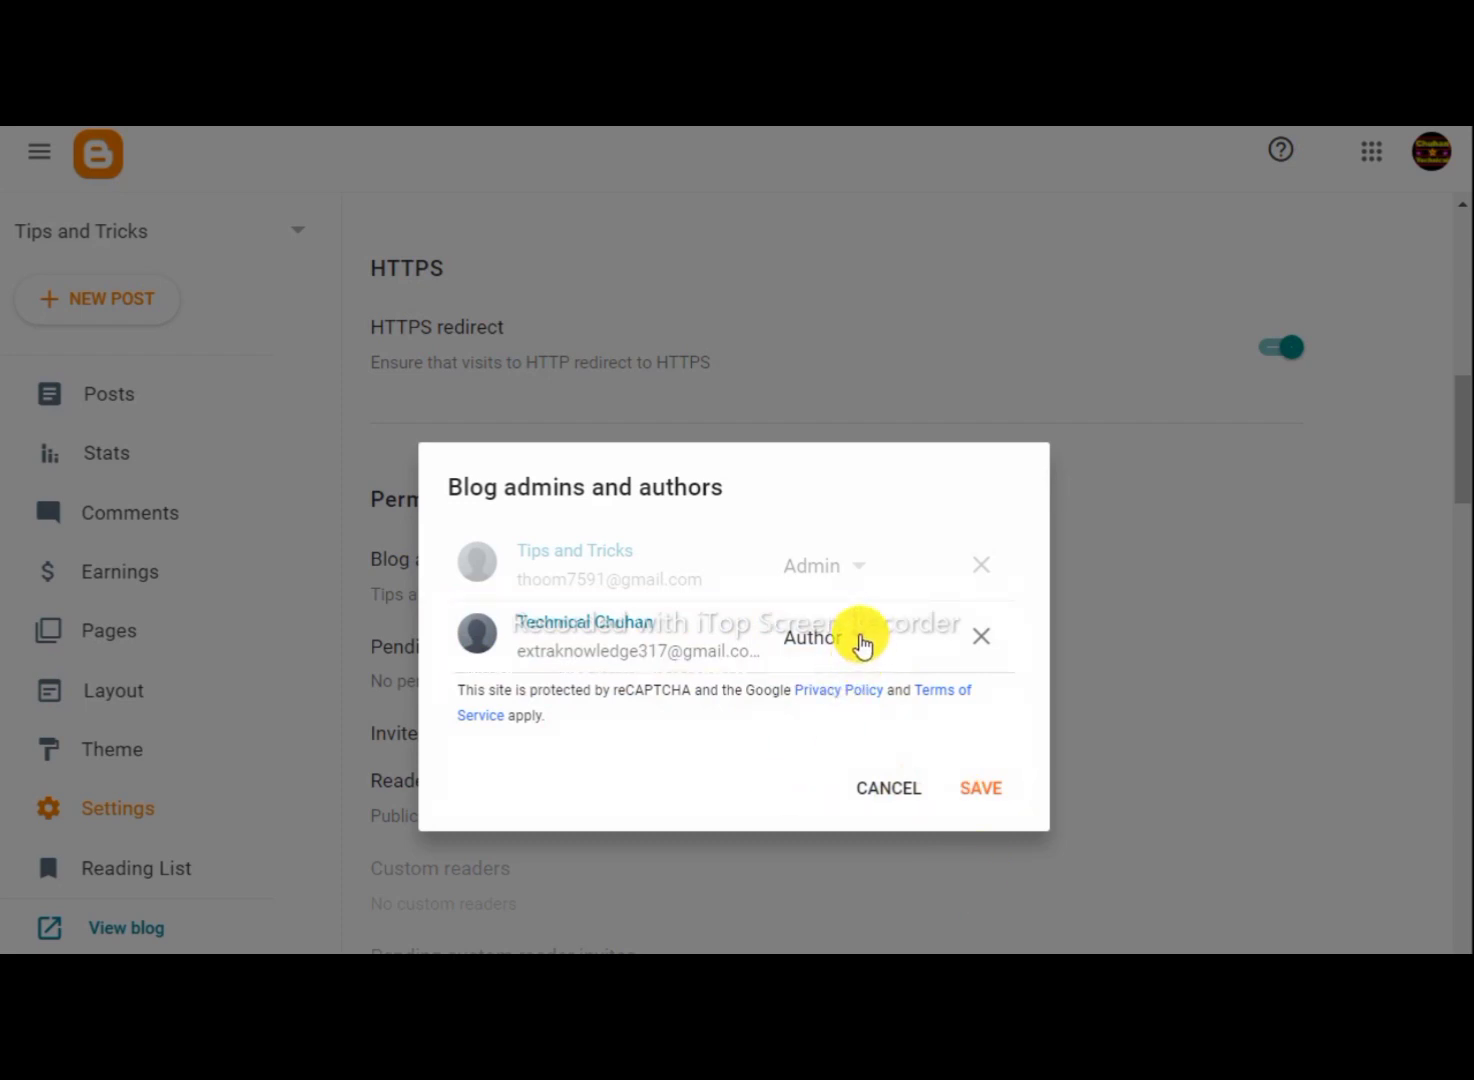
left_click(862, 645)
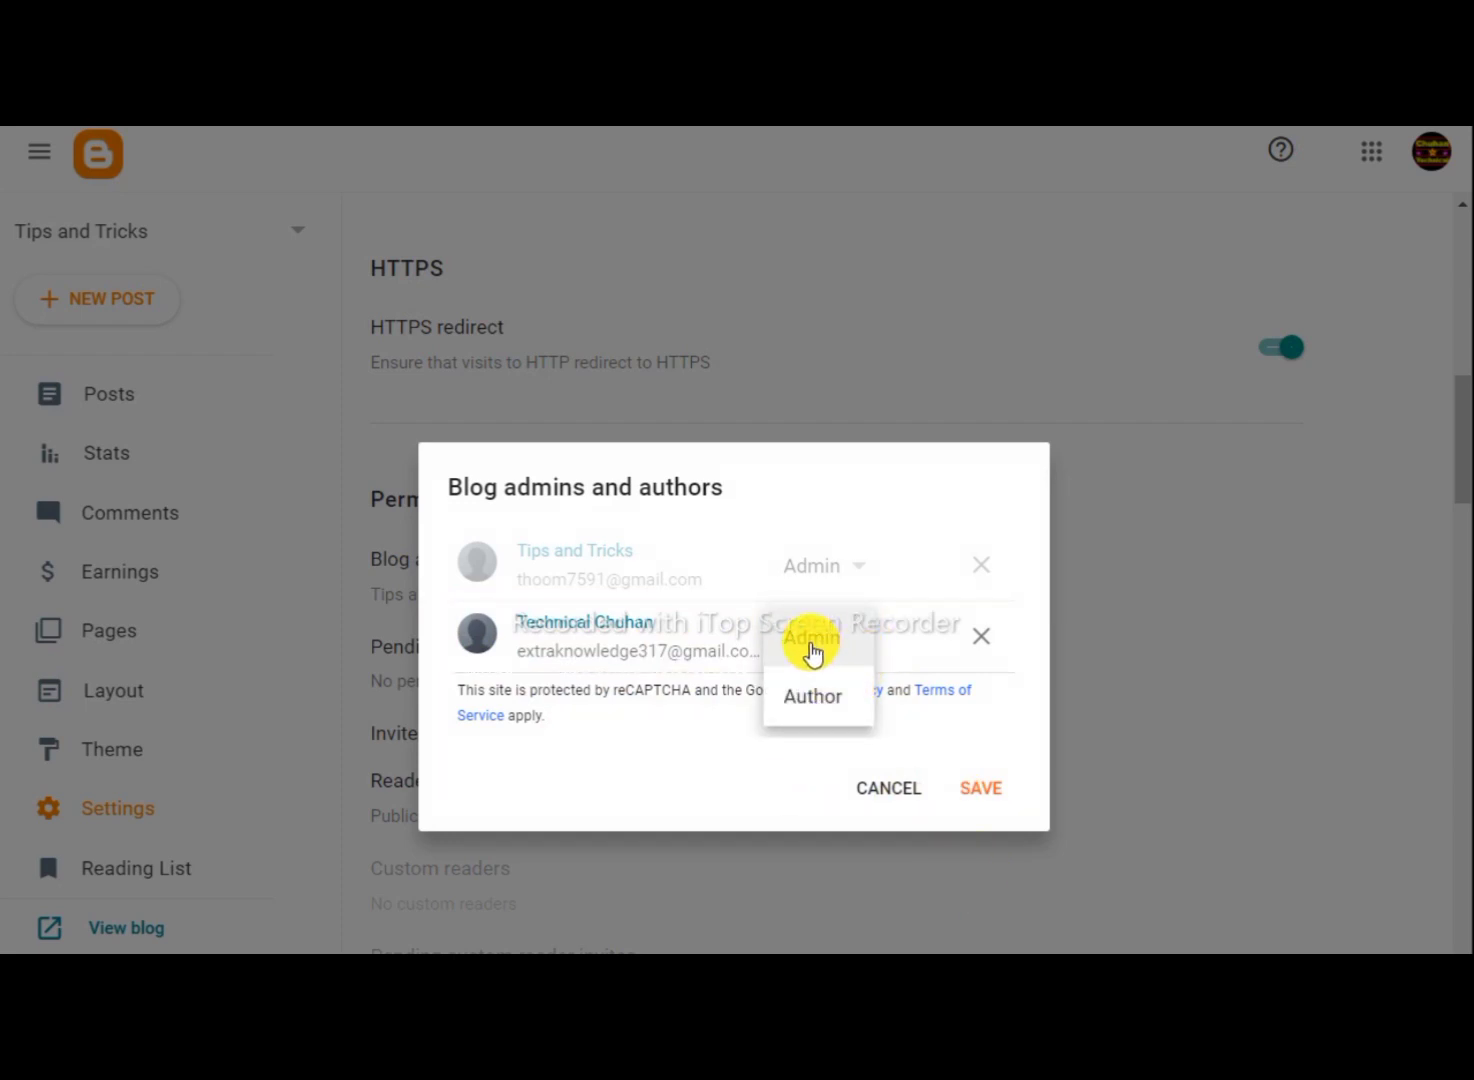
left_click(812, 640)
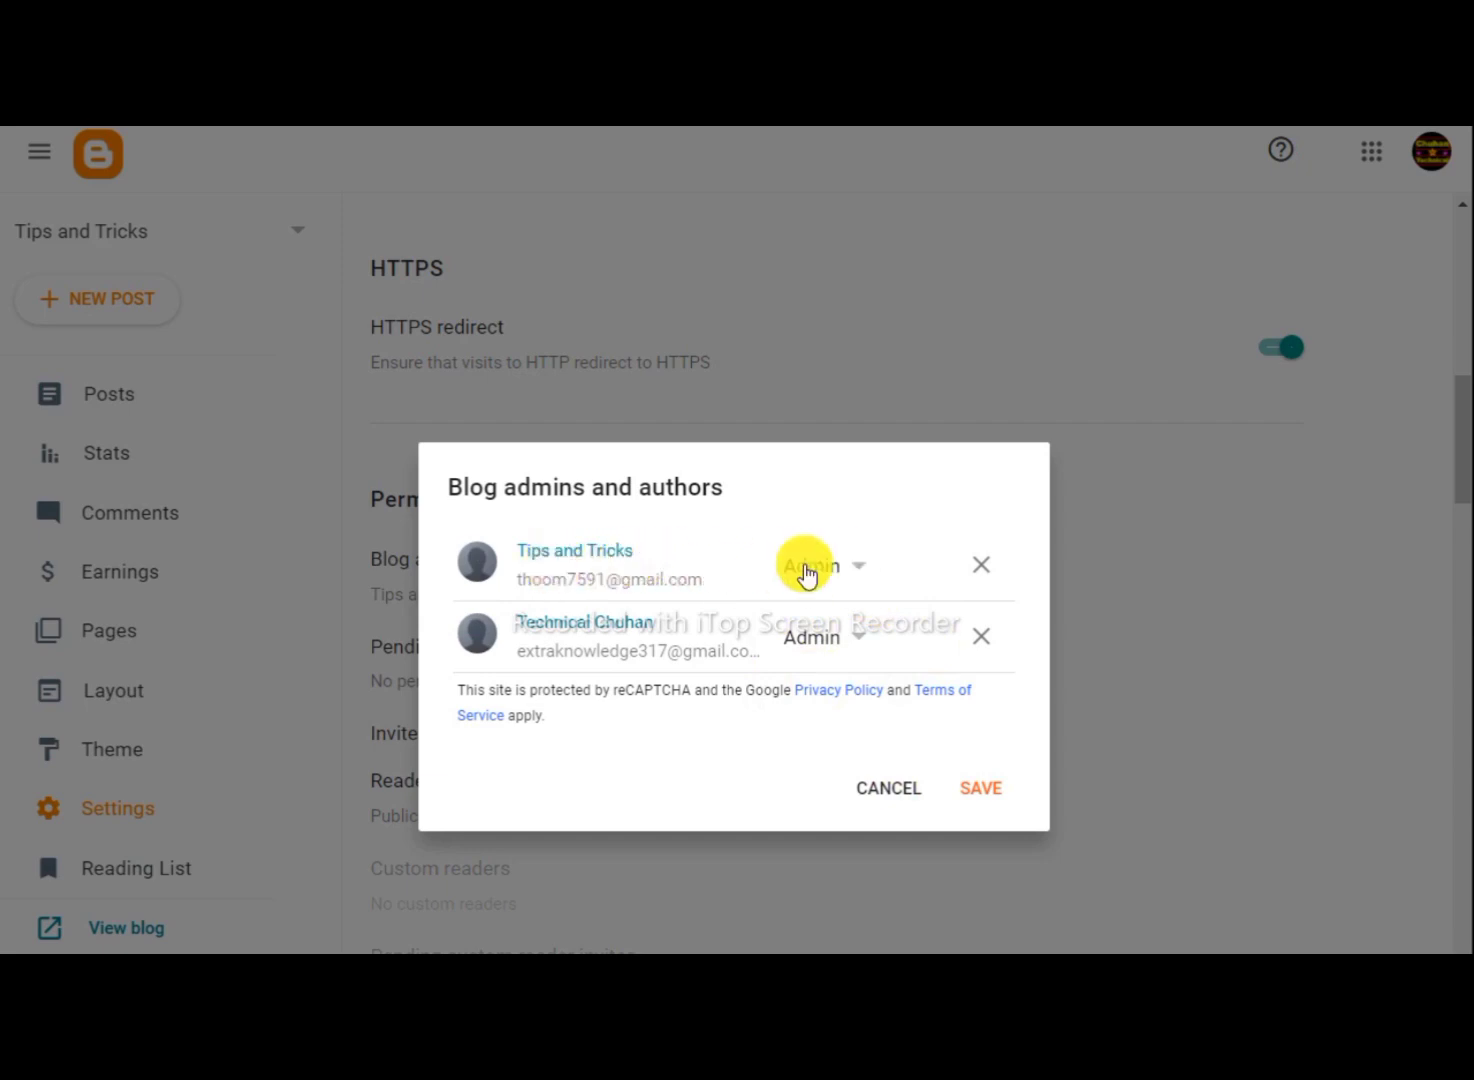
- Set the role of the original Tips and Tricks account to Author and save the blog's admins and authors
left_click(855, 573)
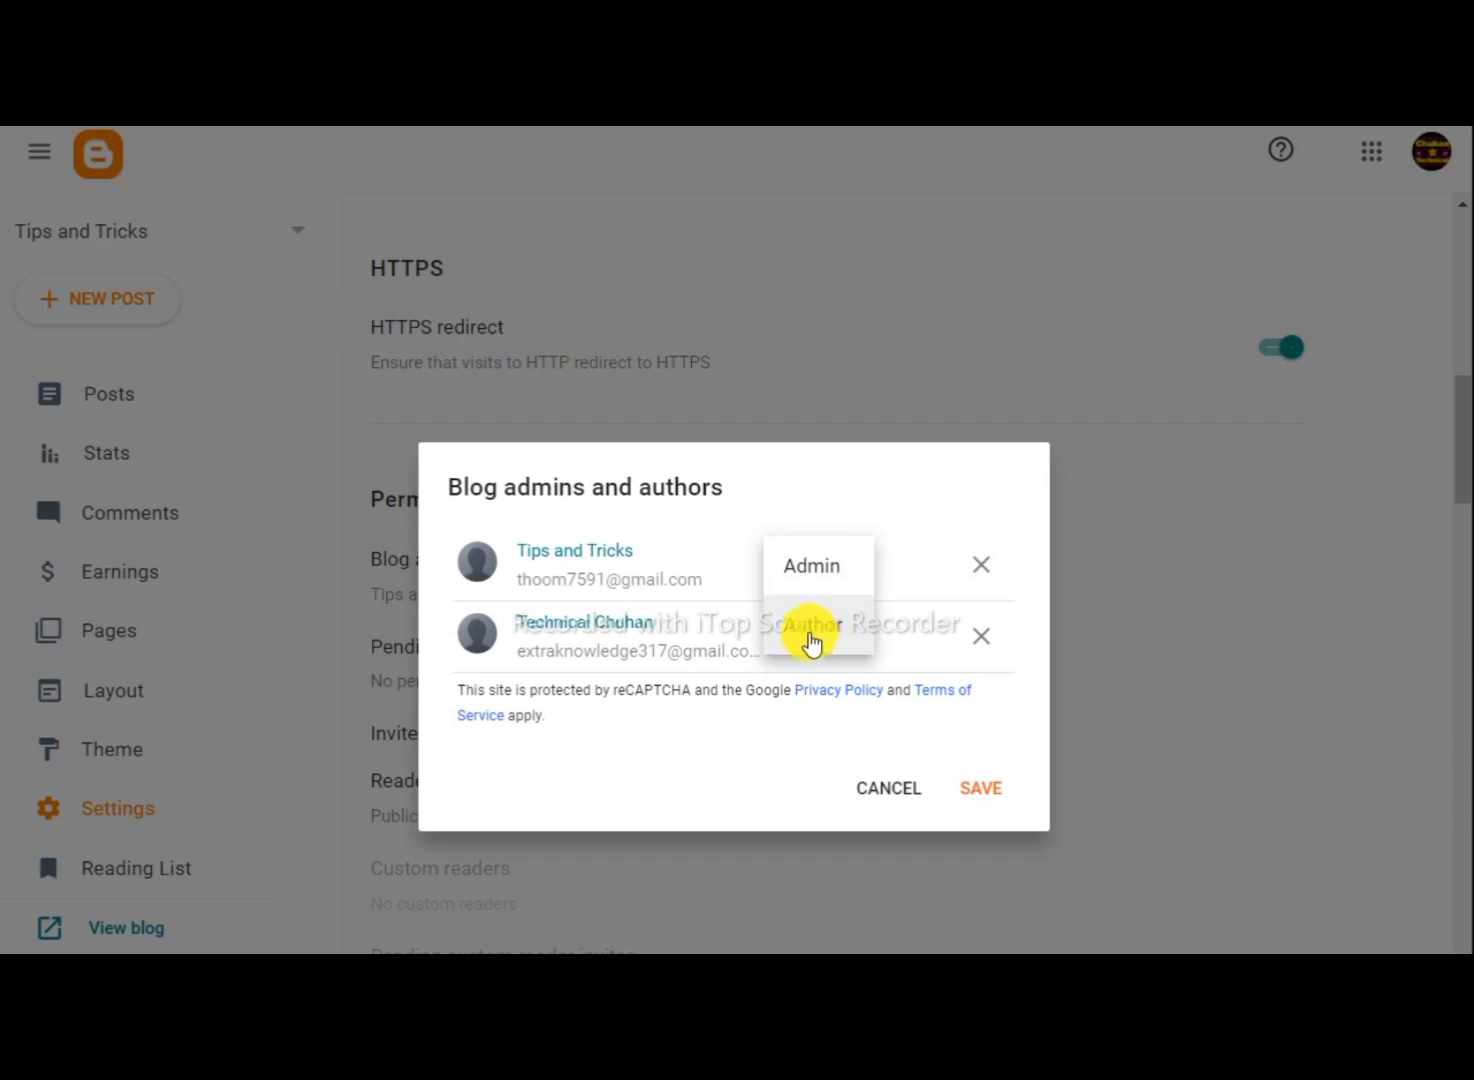
left_click(810, 638)
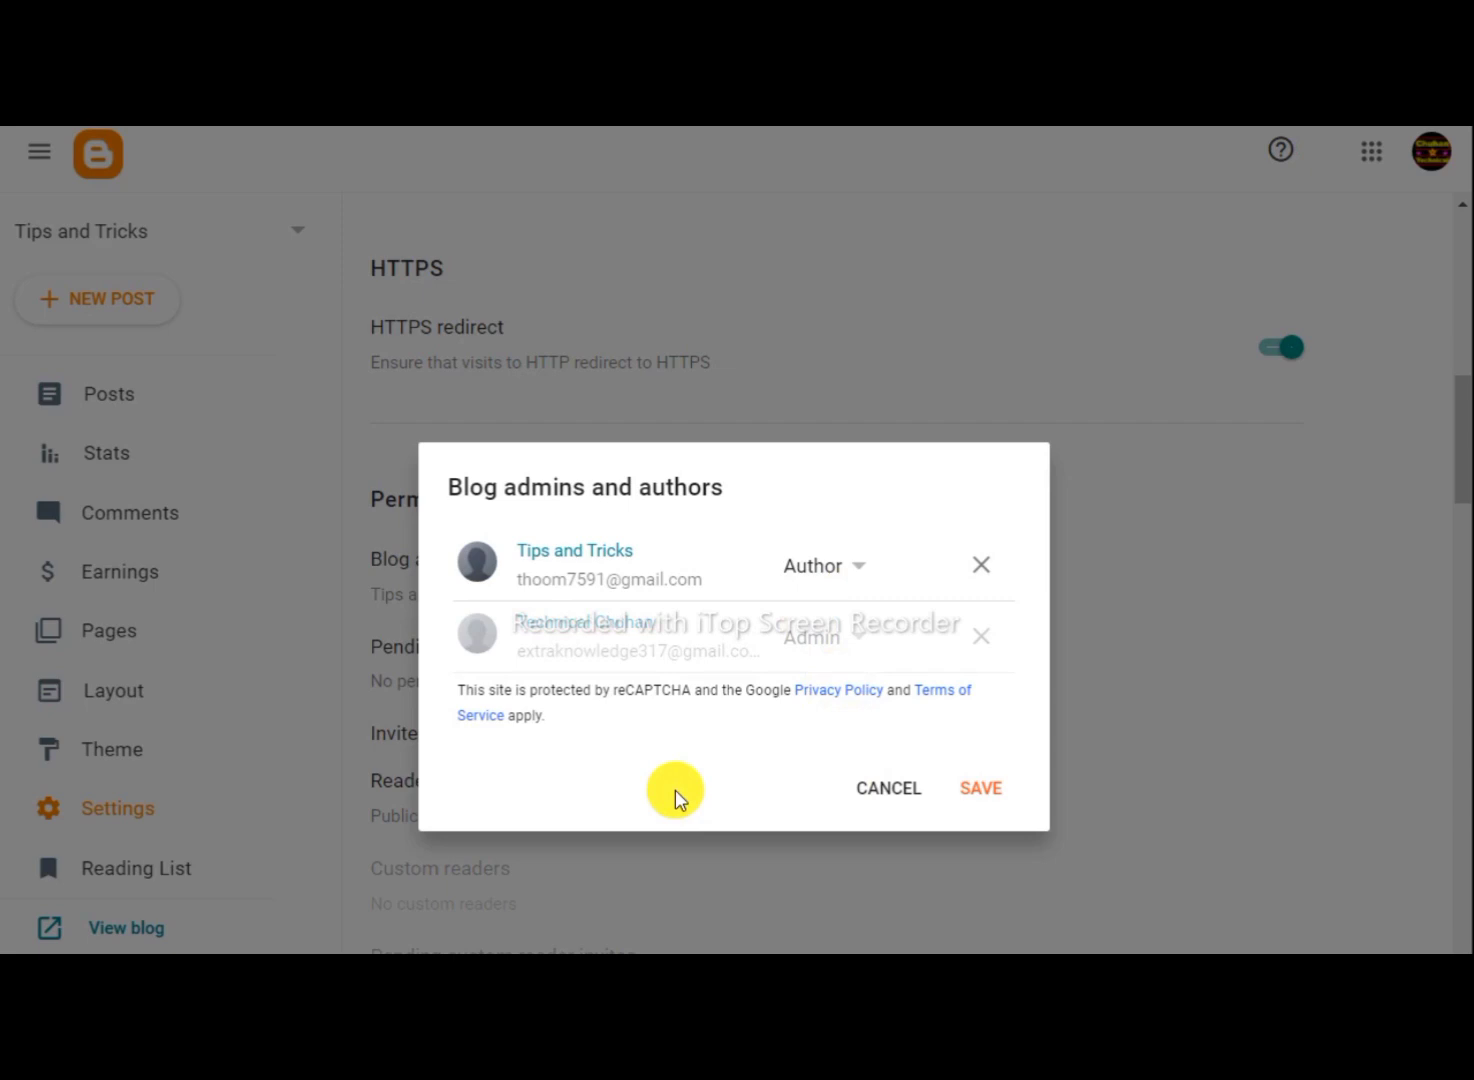
left_click(980, 789)
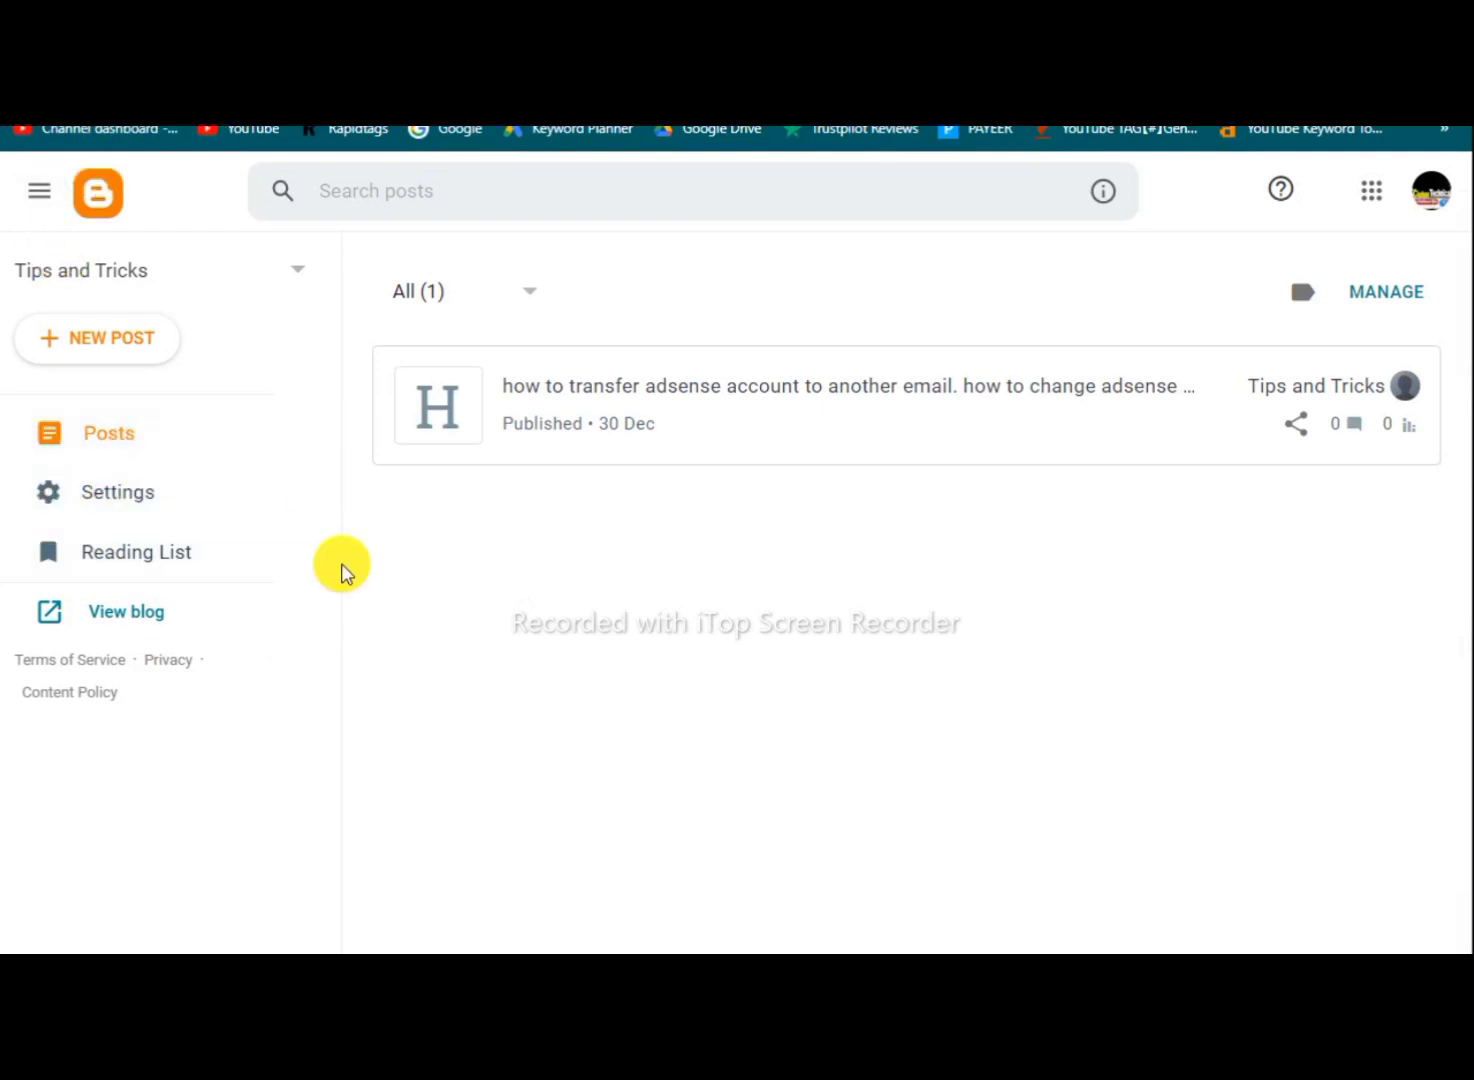
- In the new admin's Blogger session, refresh the Tips and Tricks dashboard and open the blog admins and authors list from the Permissions settings
left_click(165, 332)
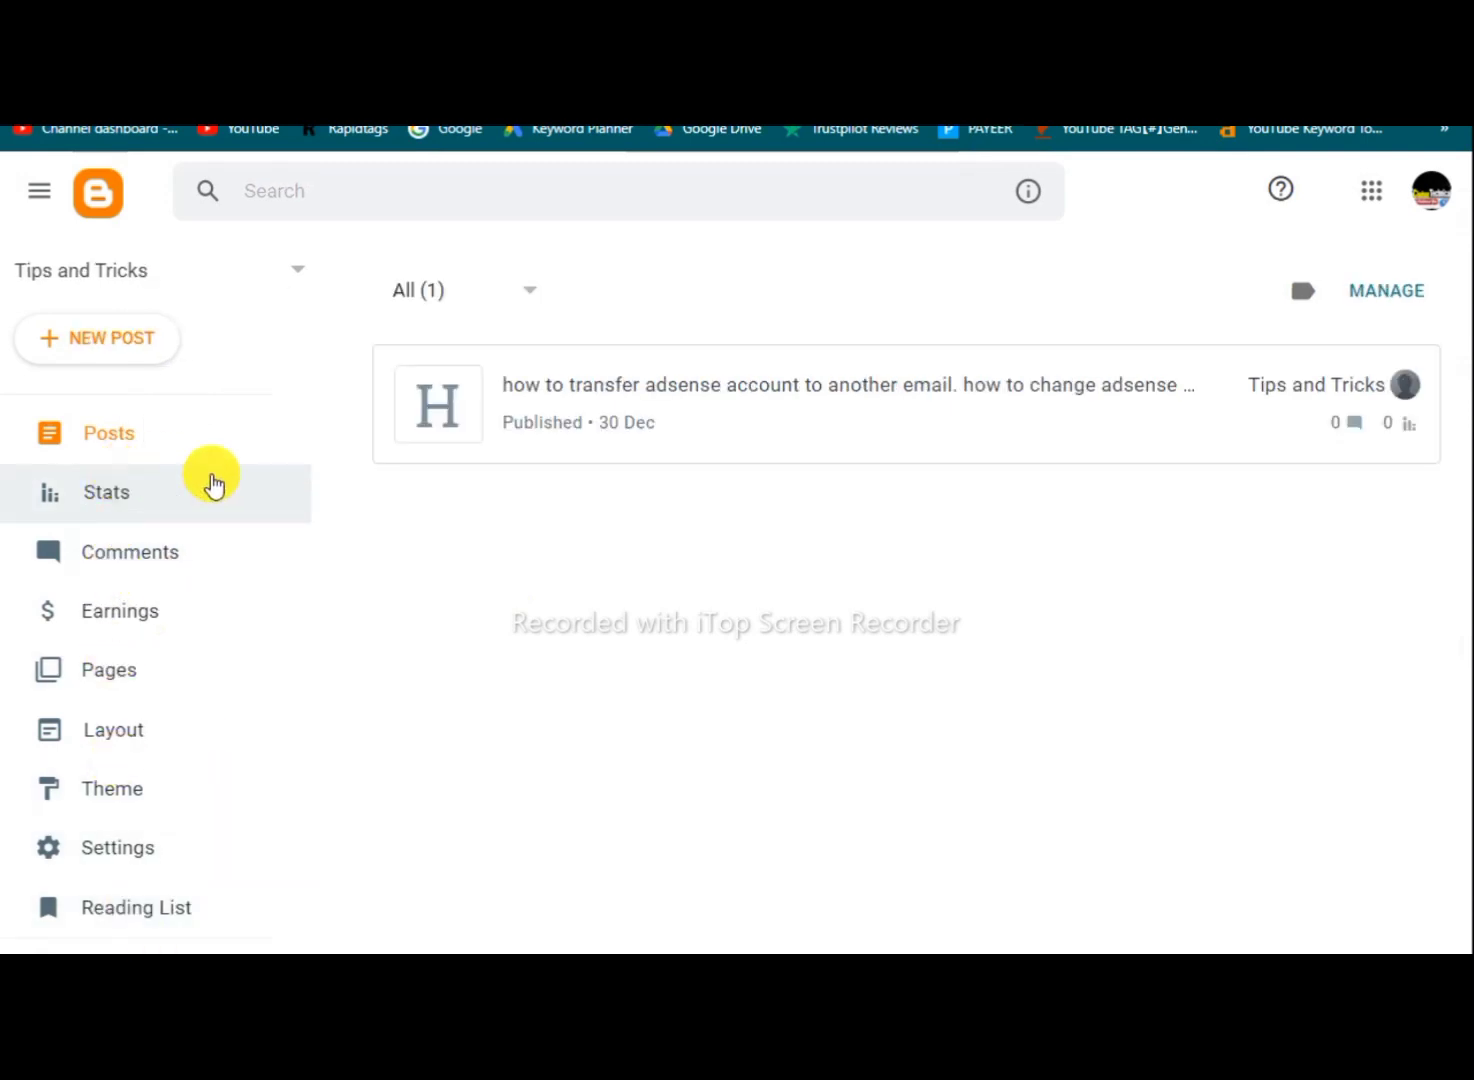
left_click(660, 397)
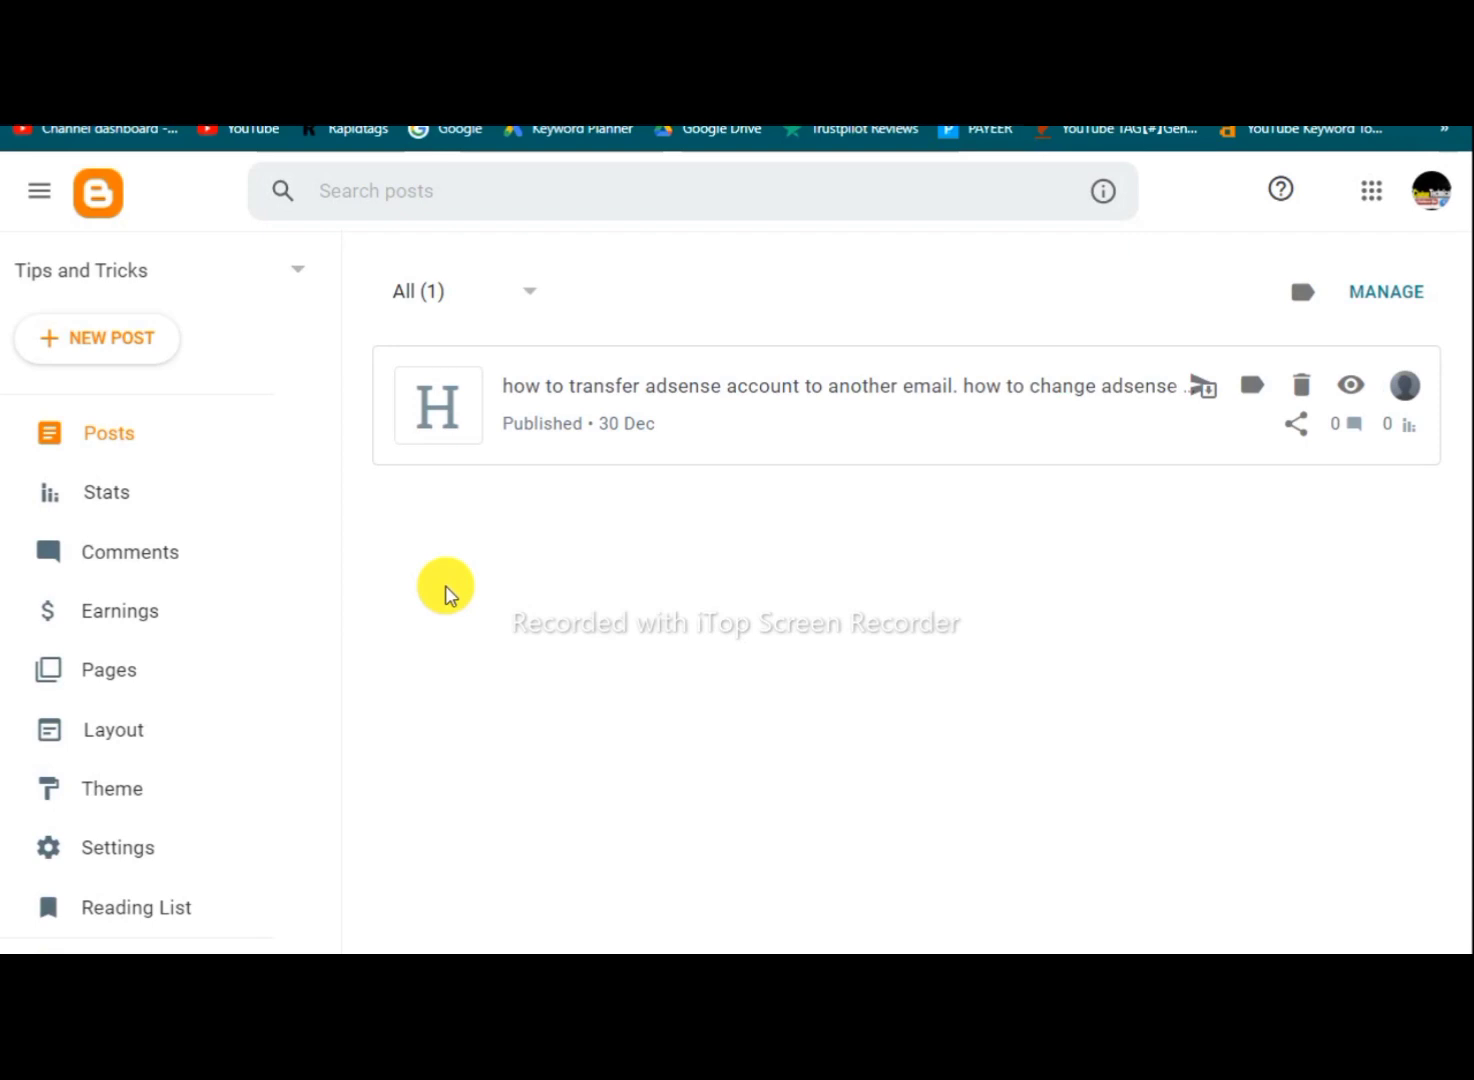
left_click(117, 853)
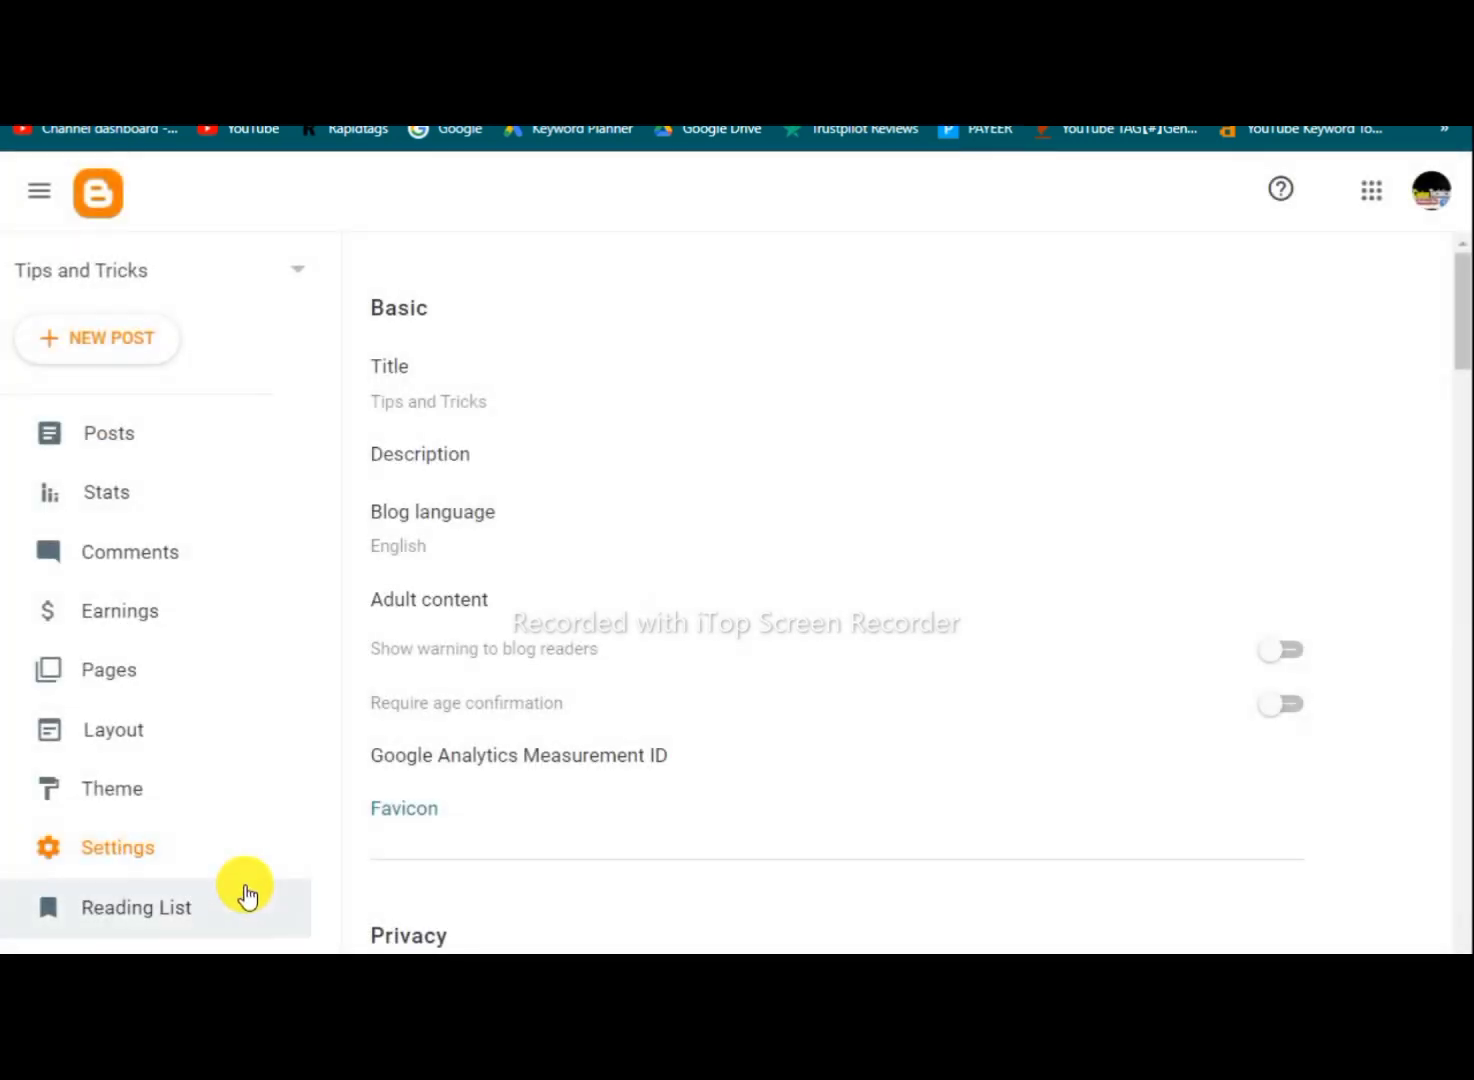
scroll(411, 700, "down", 5)
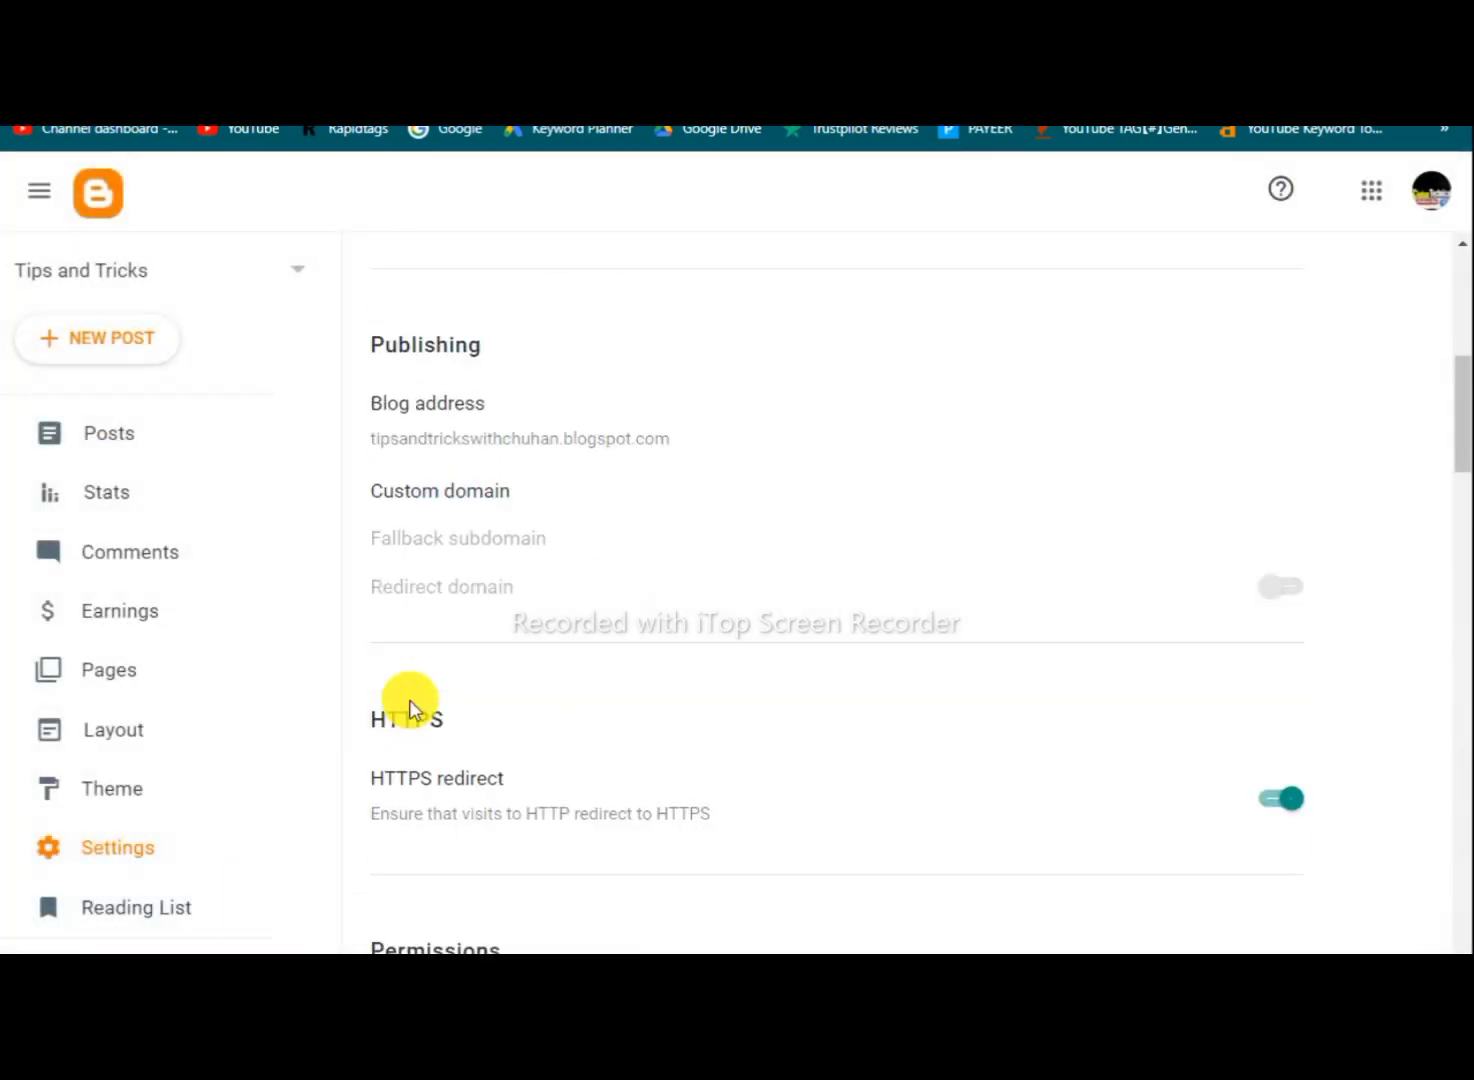
scroll(410, 703, "down", 4)
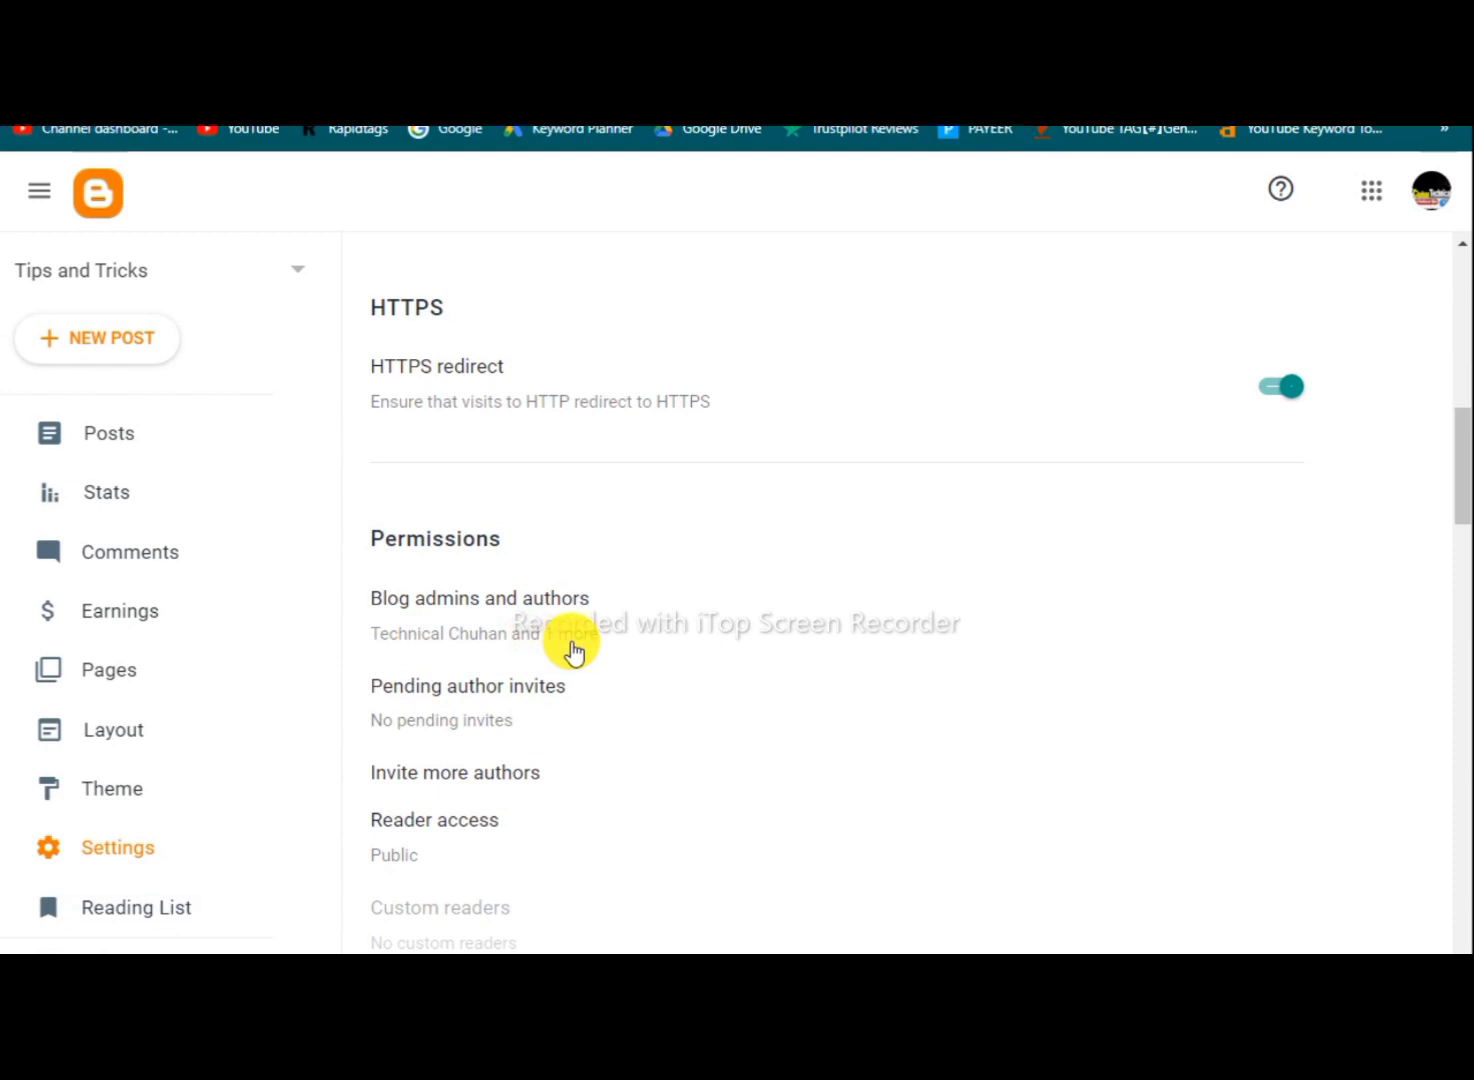
left_click(494, 602)
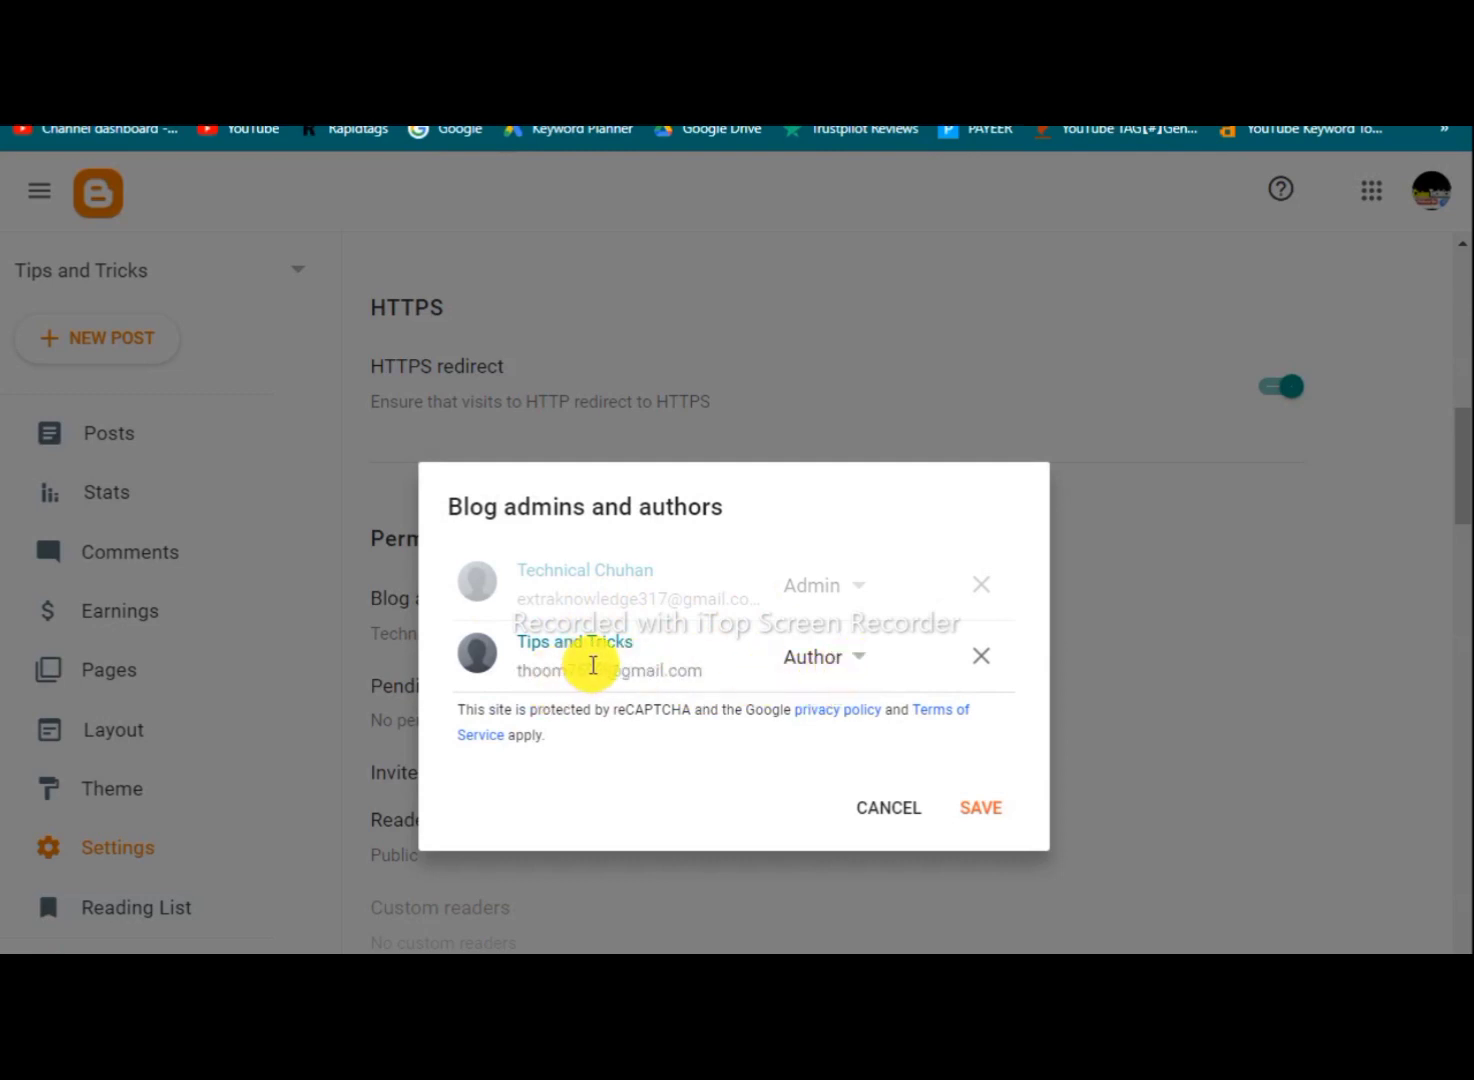
- Switch the original Tips and Tricks account's role to Admin and remove that account from the blog's admins and authors, saving the change
left_click(859, 662)
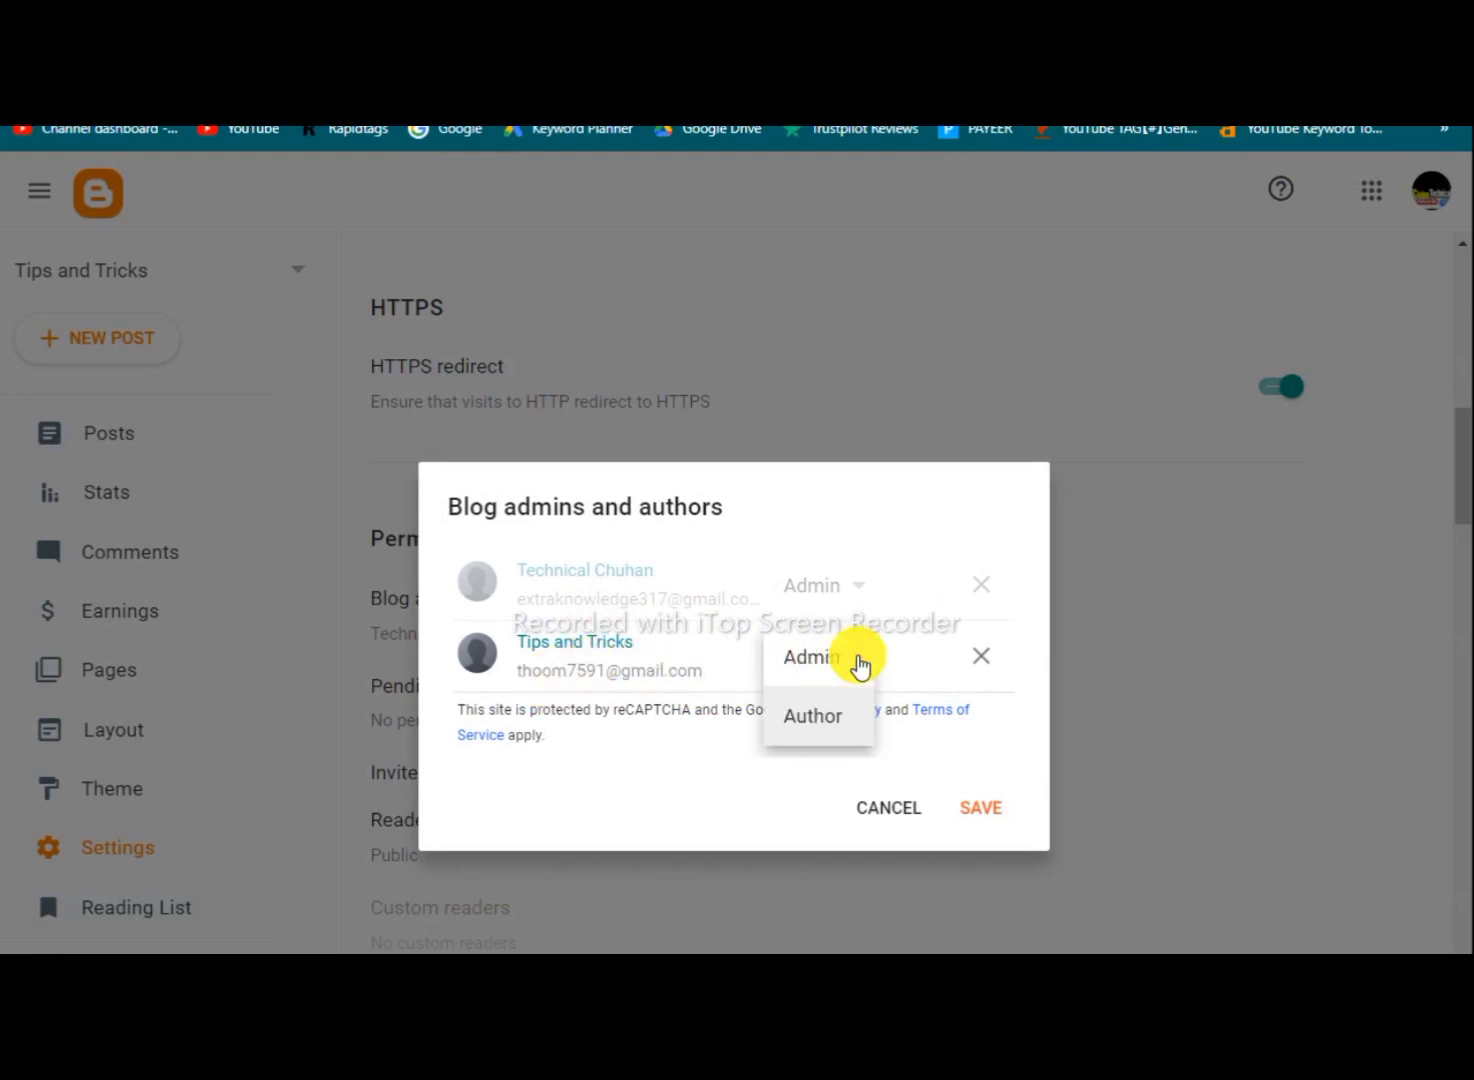
left_click(859, 660)
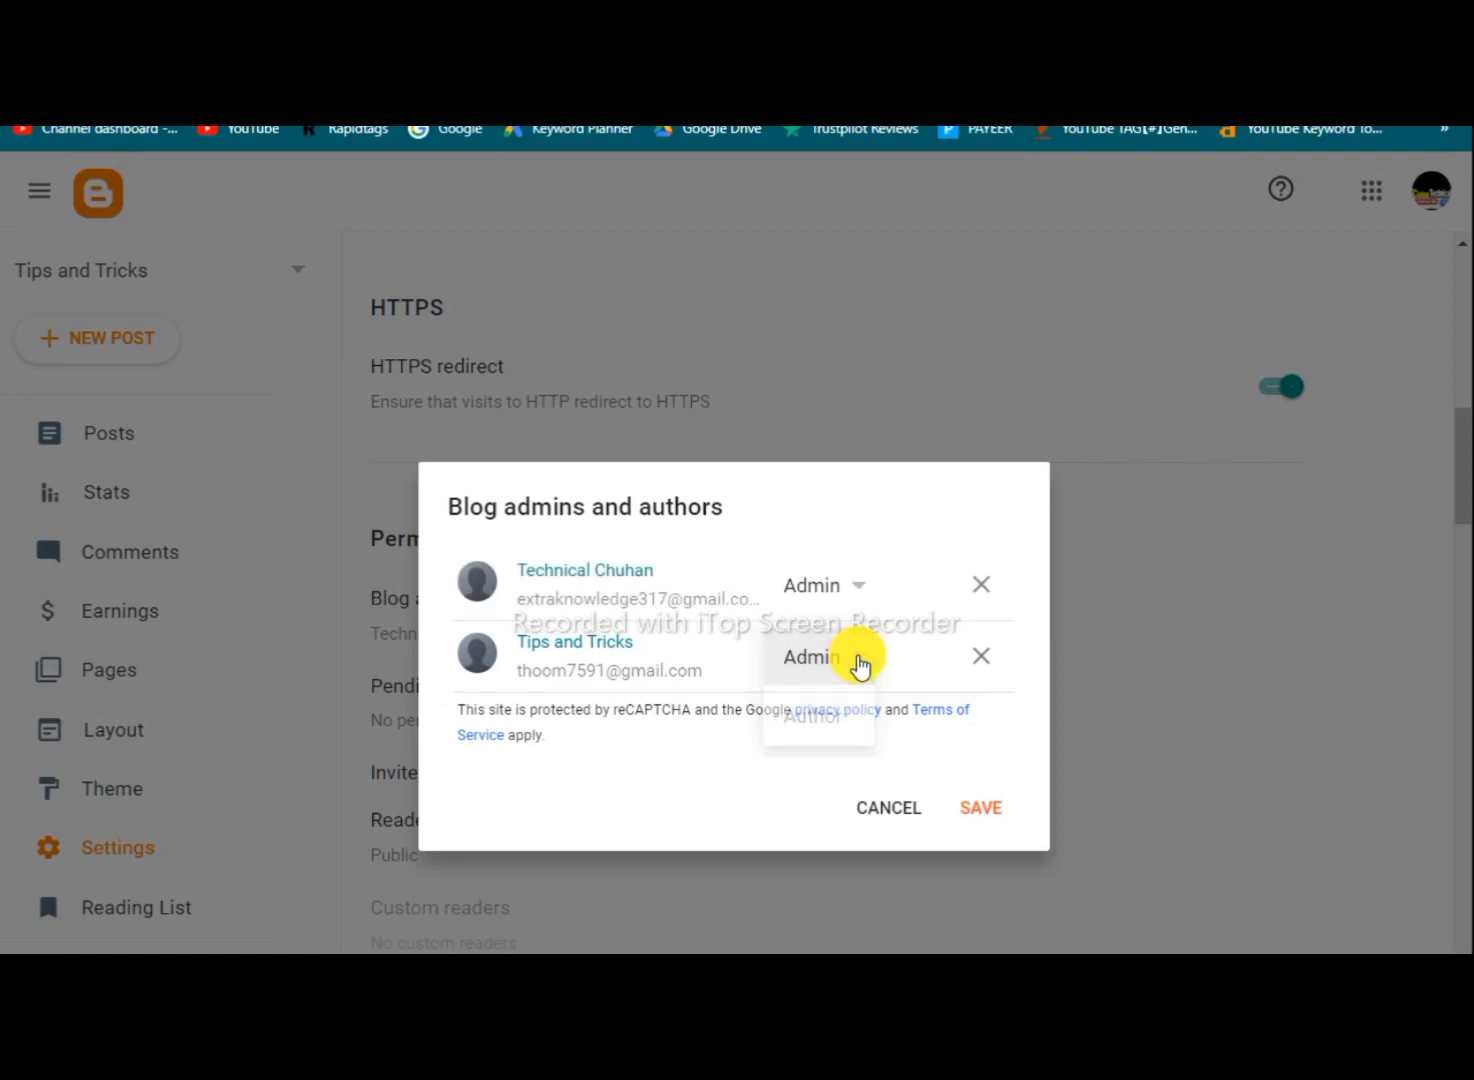
left_click(983, 664)
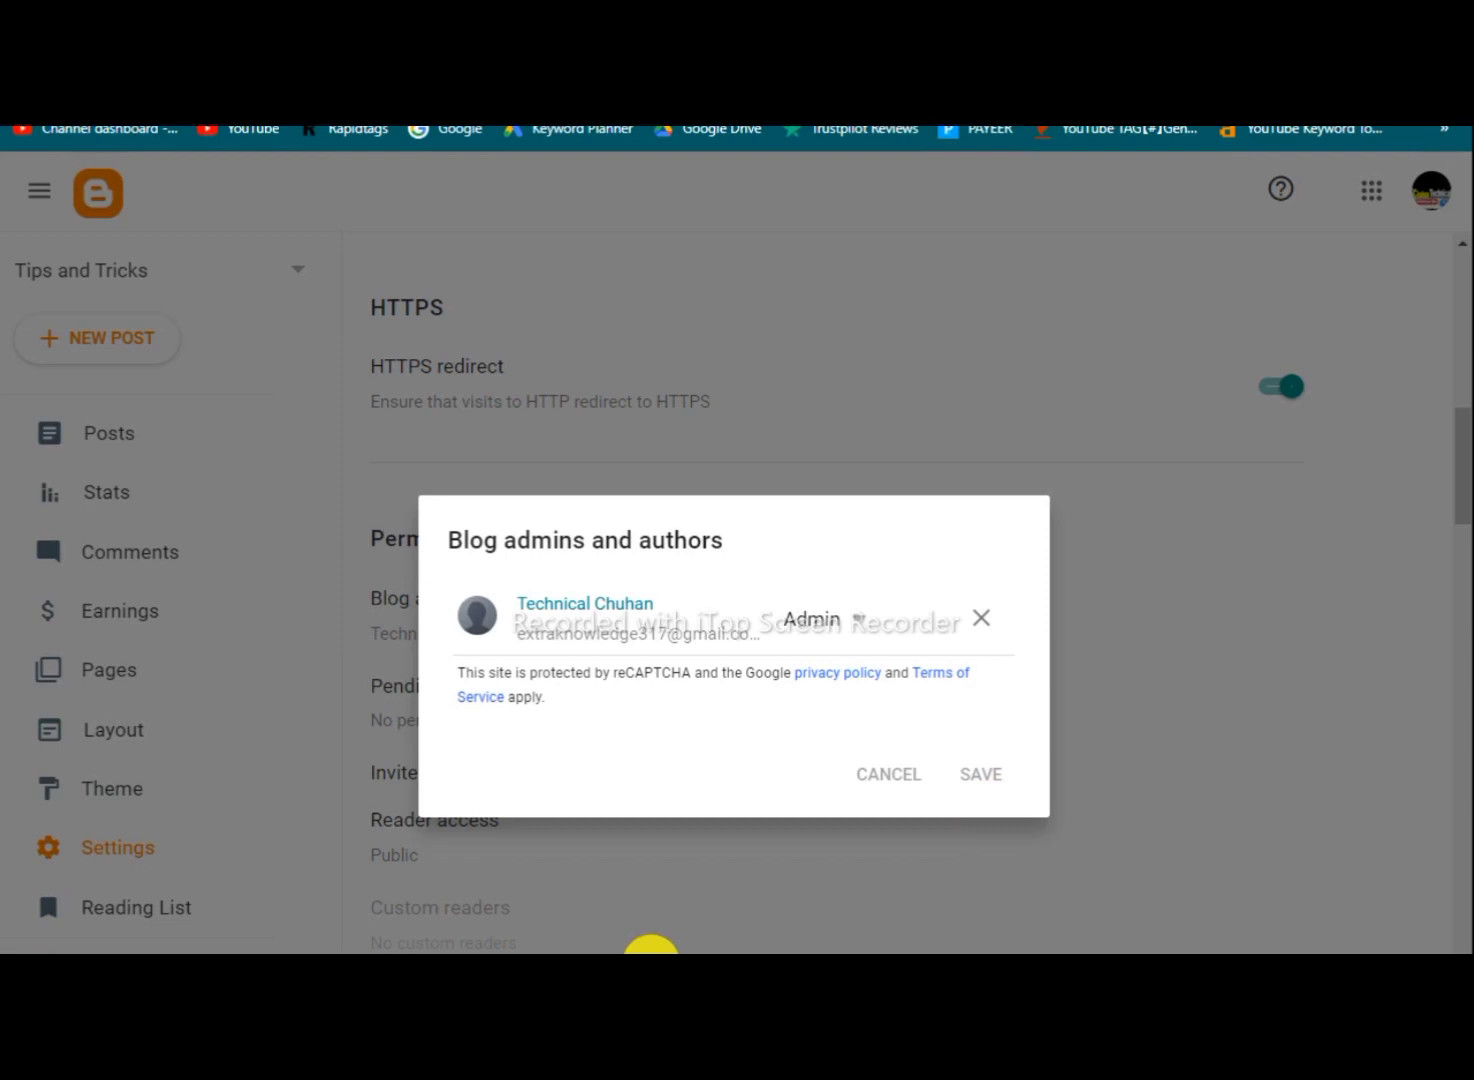
left_click(651, 948)
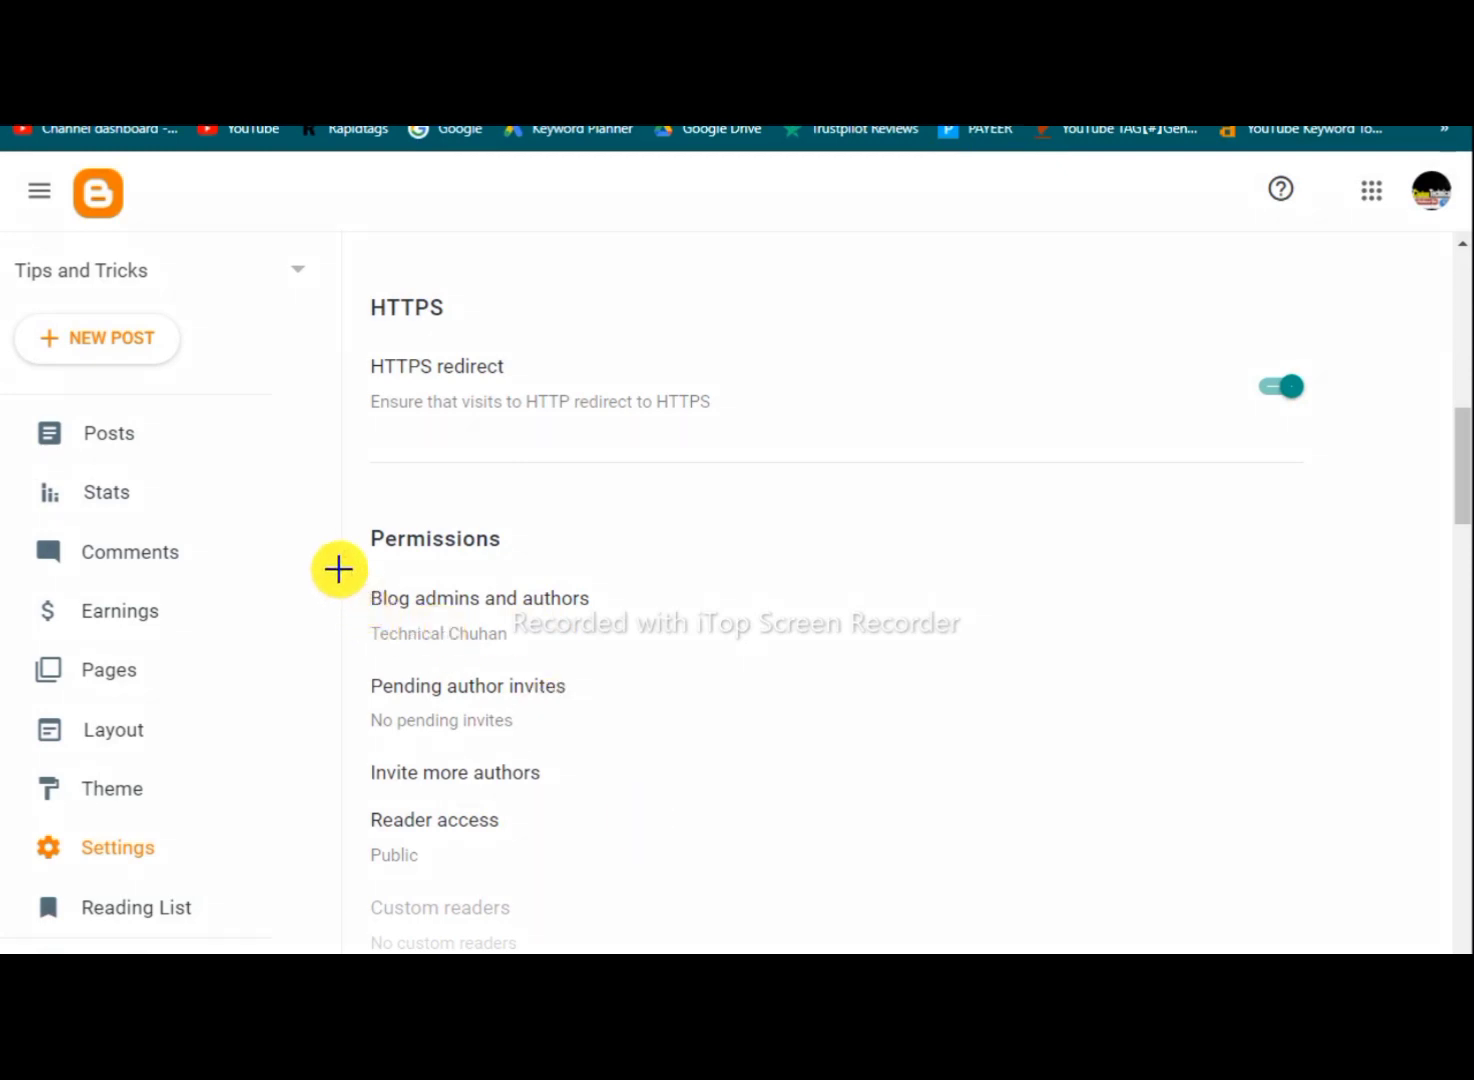
mouse_move(476, 628)
left_mouse_down()
mouse_move(625, 668)
mouse_move(640, 649)
left_mouse_up()
mouse_move(339, 658)
left_mouse_down()
mouse_move(447, 717)
mouse_move(612, 733)
left_mouse_up()
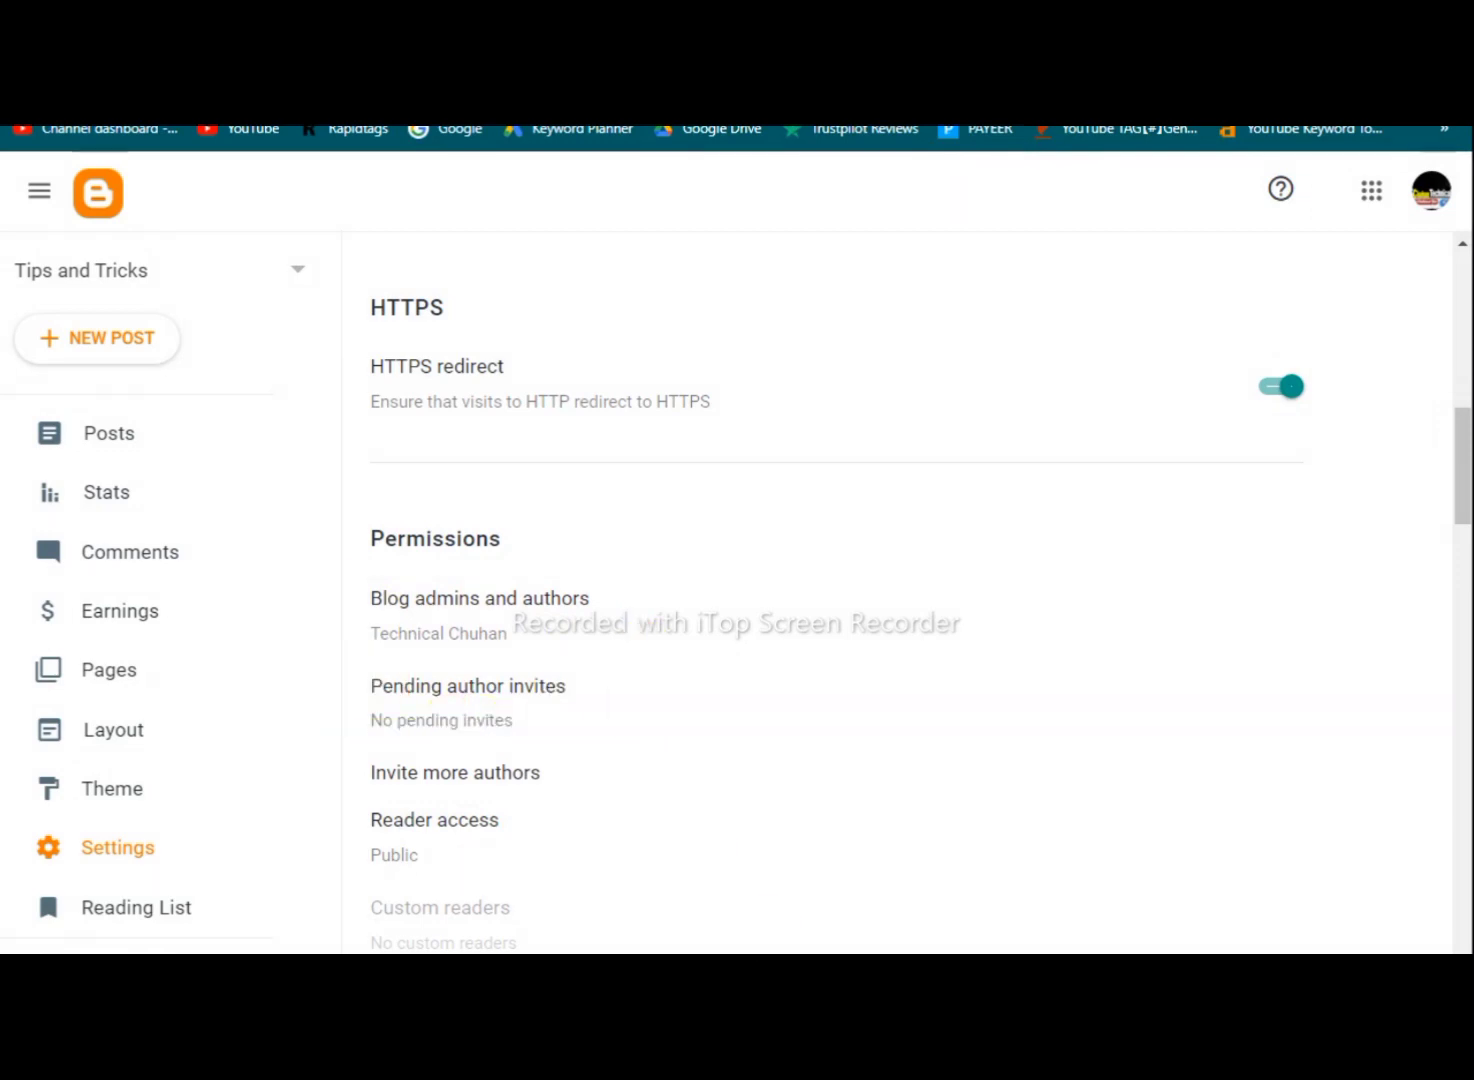